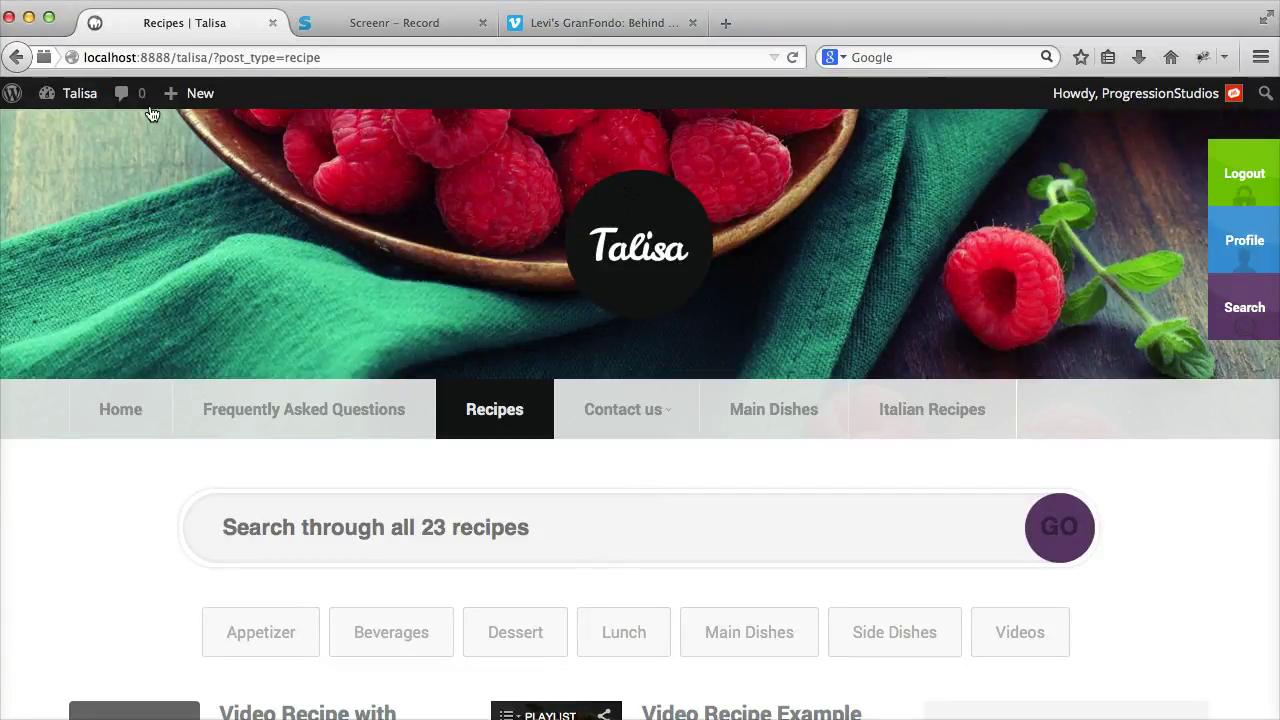
In Appearance > Menus, tick the Recipes post type archive for the Main Navigation menu.
click(75, 93)
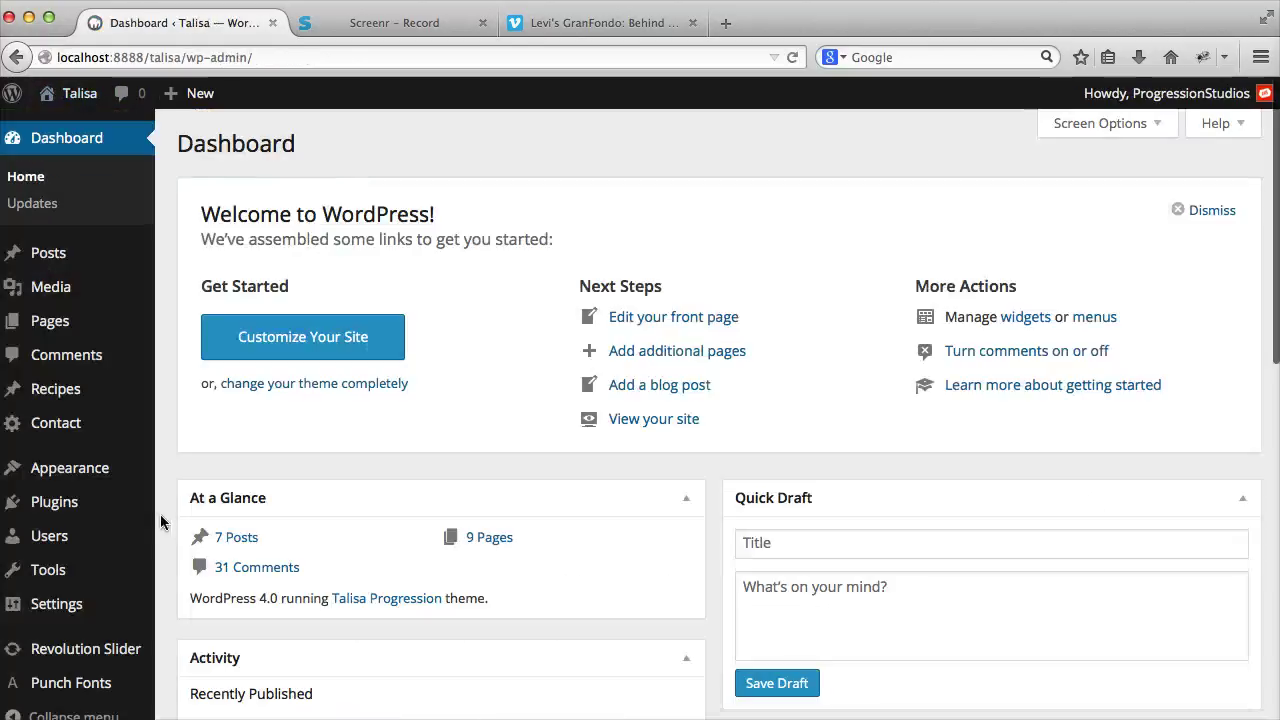
click(221, 549)
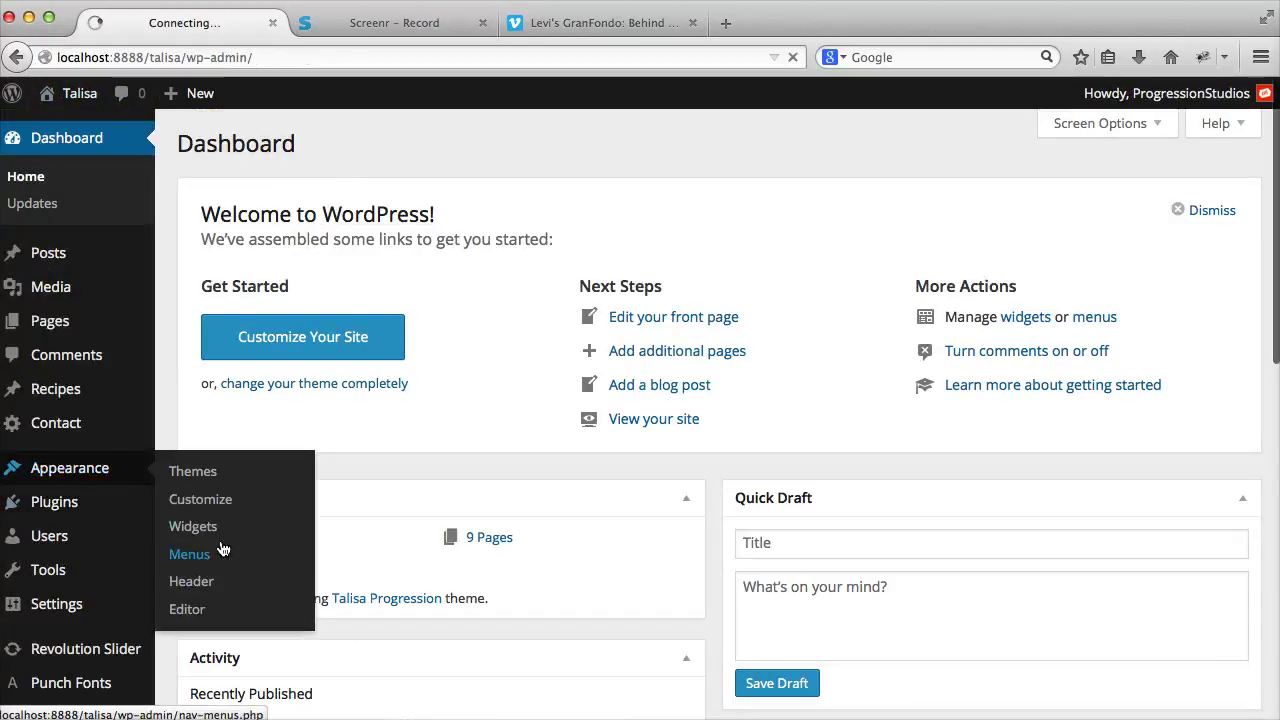
scroll(421, 437, down, 10)
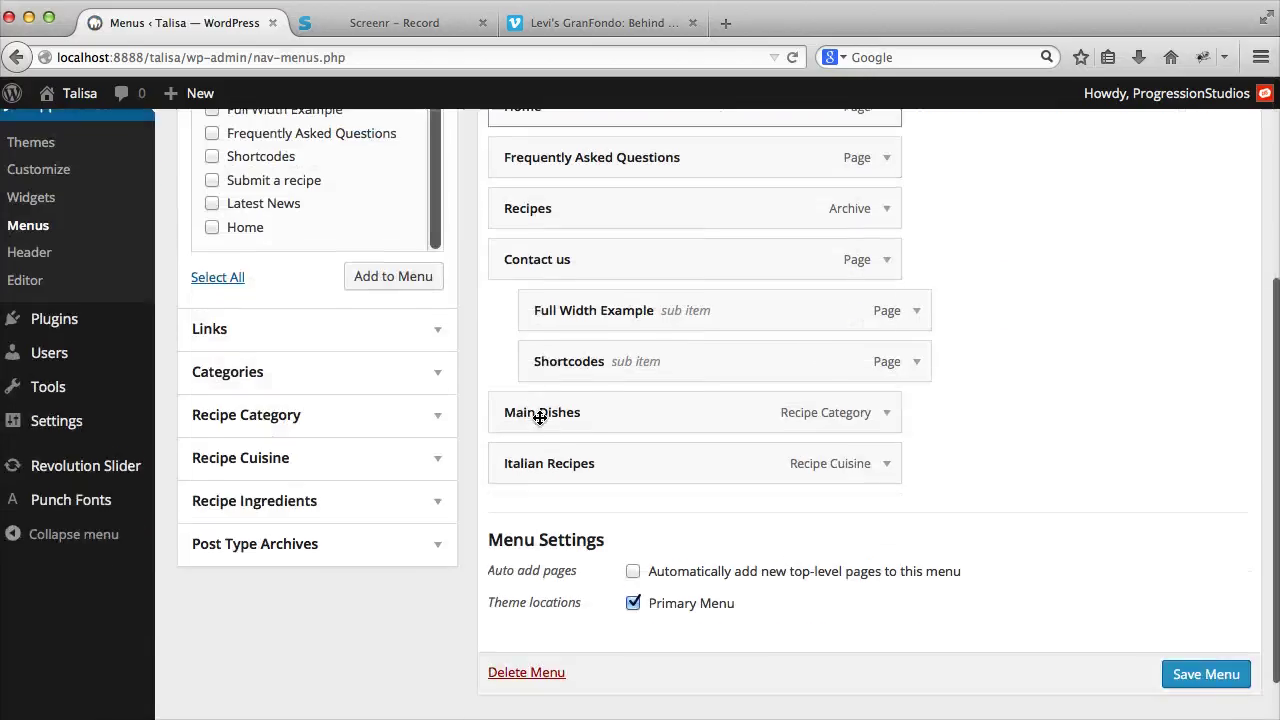
click(294, 545)
scroll(325, 434, up, 3)
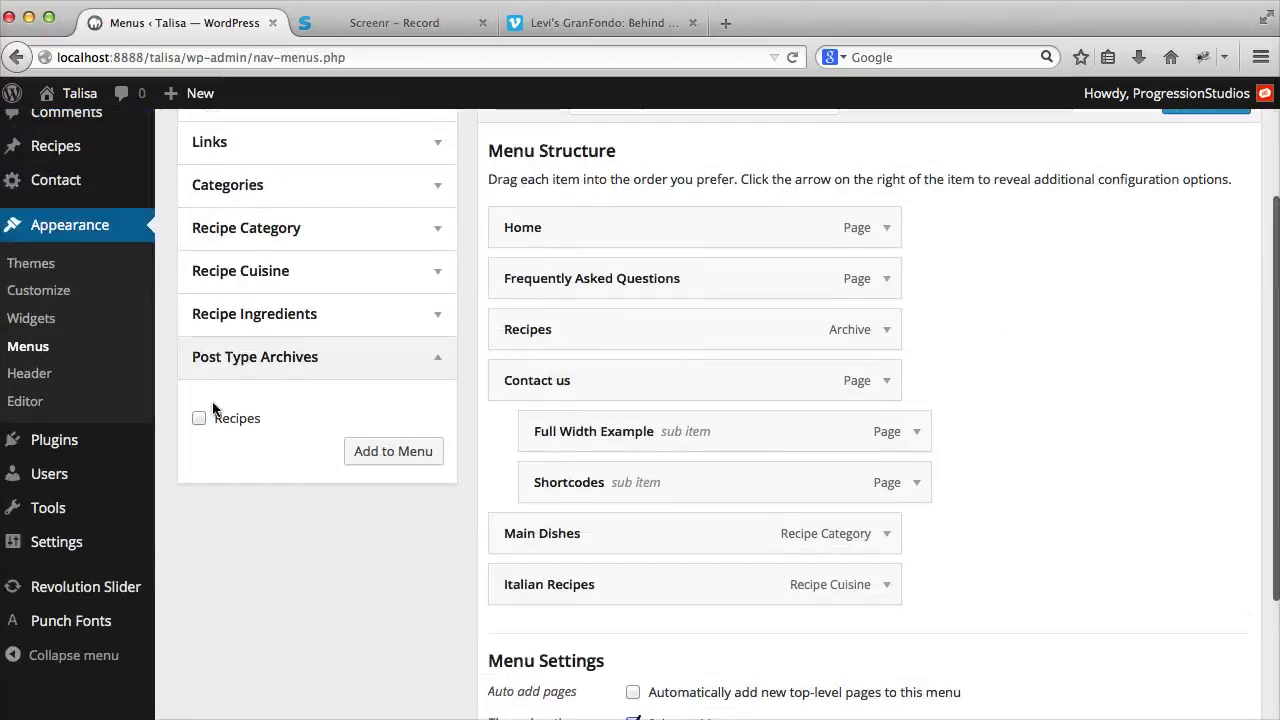
click(200, 419)
scroll(400, 463, up, 4)
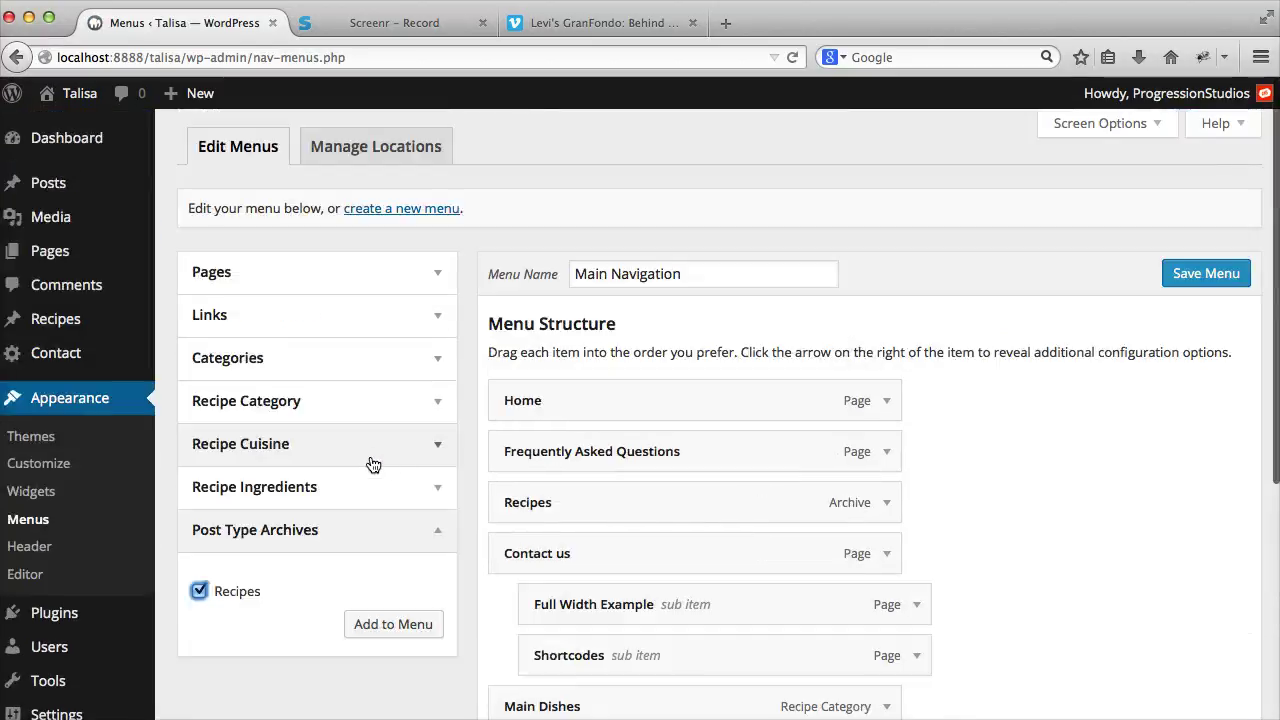
Toggle the Recipe Category panel in Screen Options, then expand the Recipe Cuisine and Recipe Category items.
click(1073, 130)
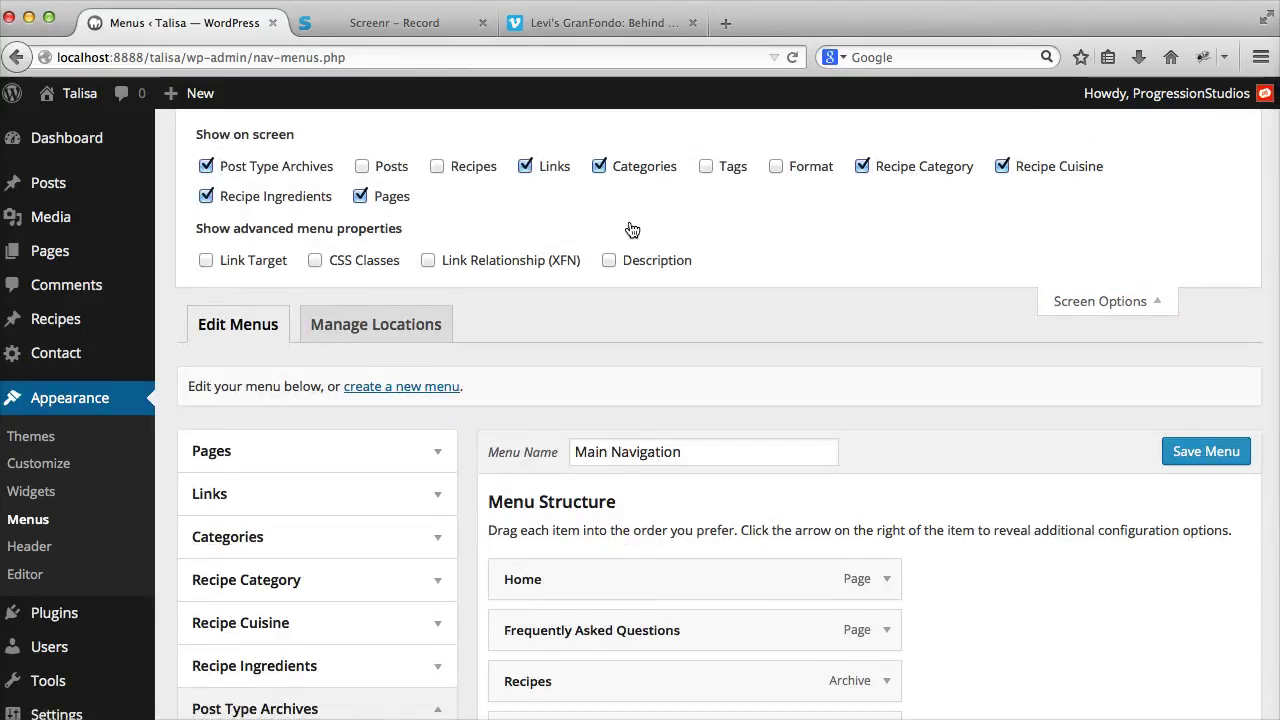
click(903, 172)
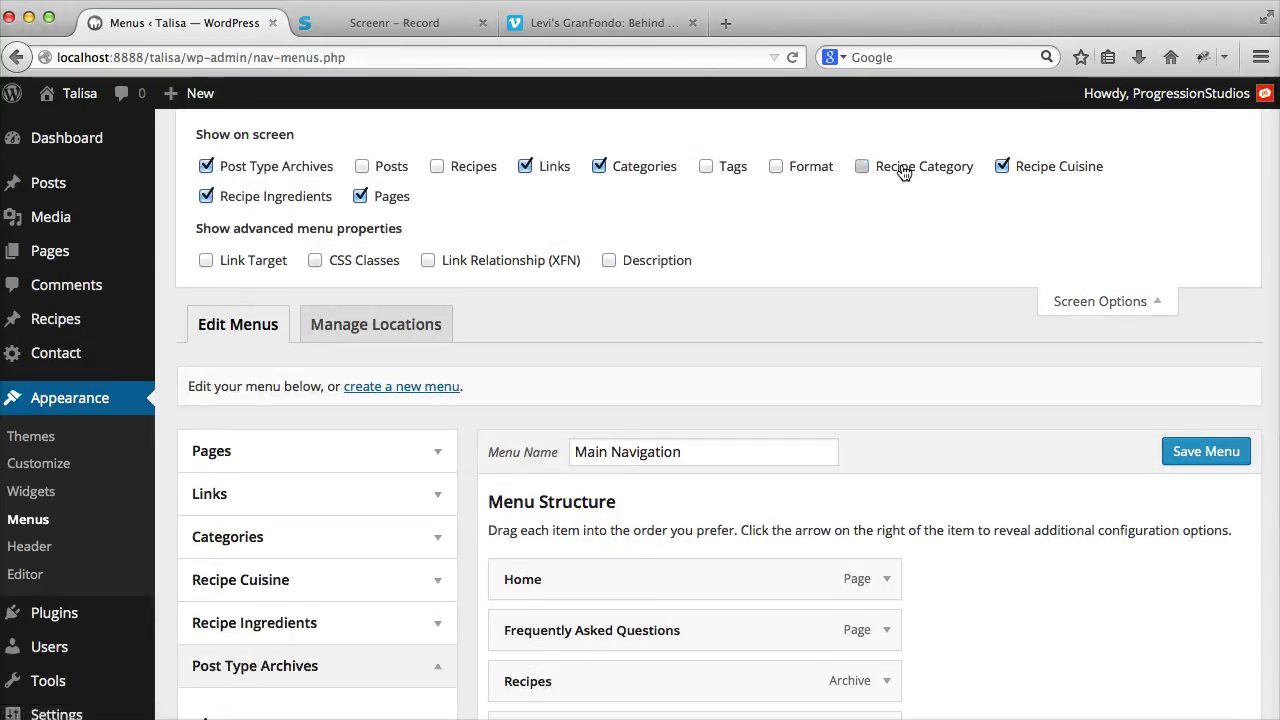
click(903, 172)
click(1100, 301)
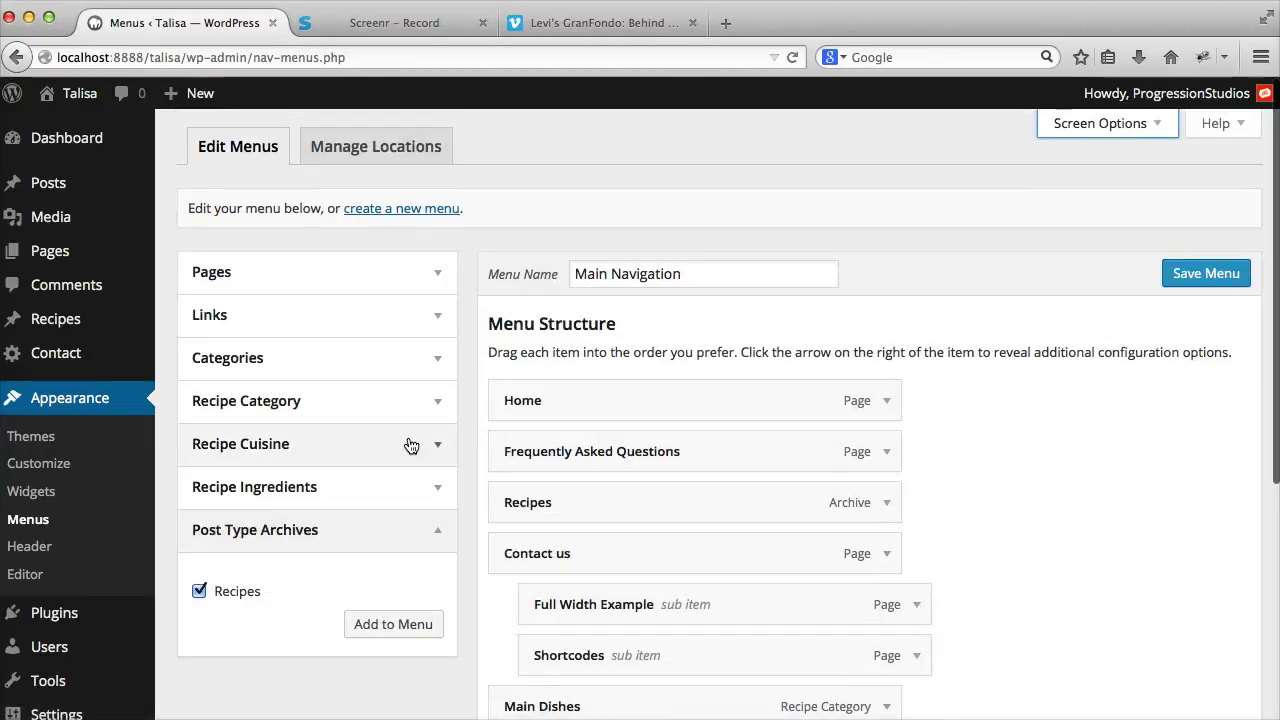
click(411, 444)
click(411, 402)
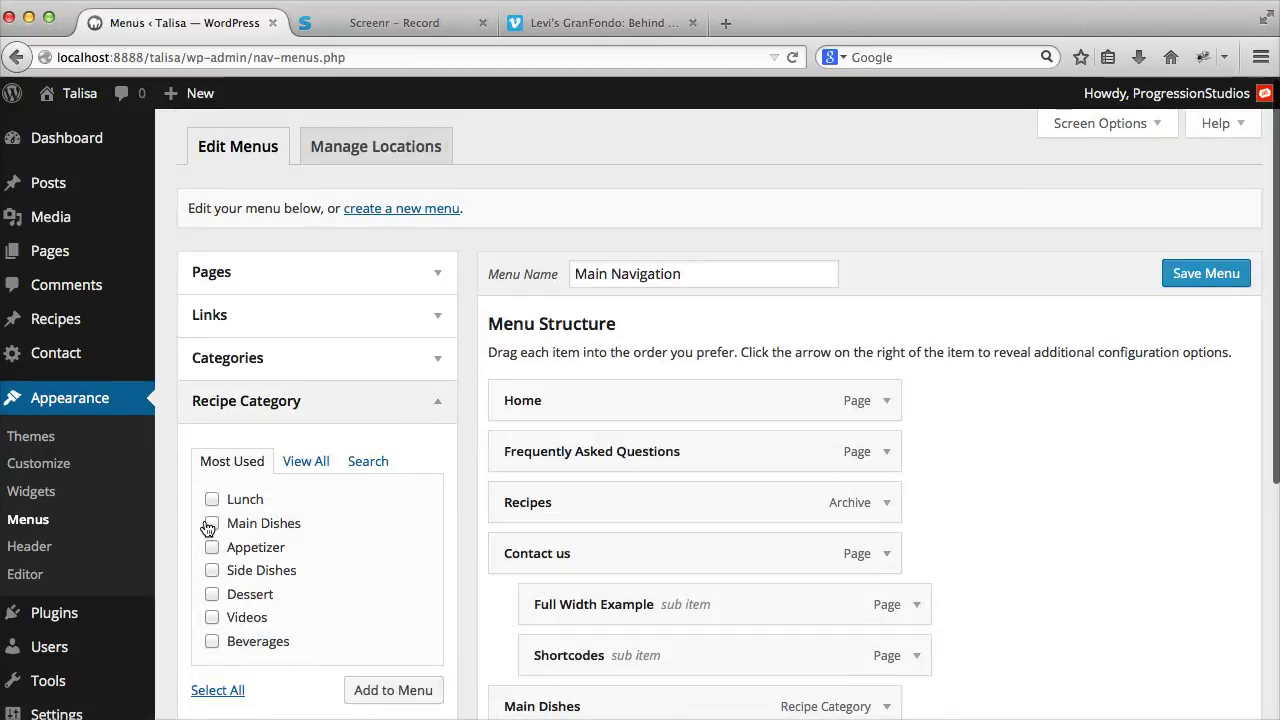
Open the Recipe Cuisine page under Recipes, listing American, French, Indian, Italian and other cuisines.
click(125, 314)
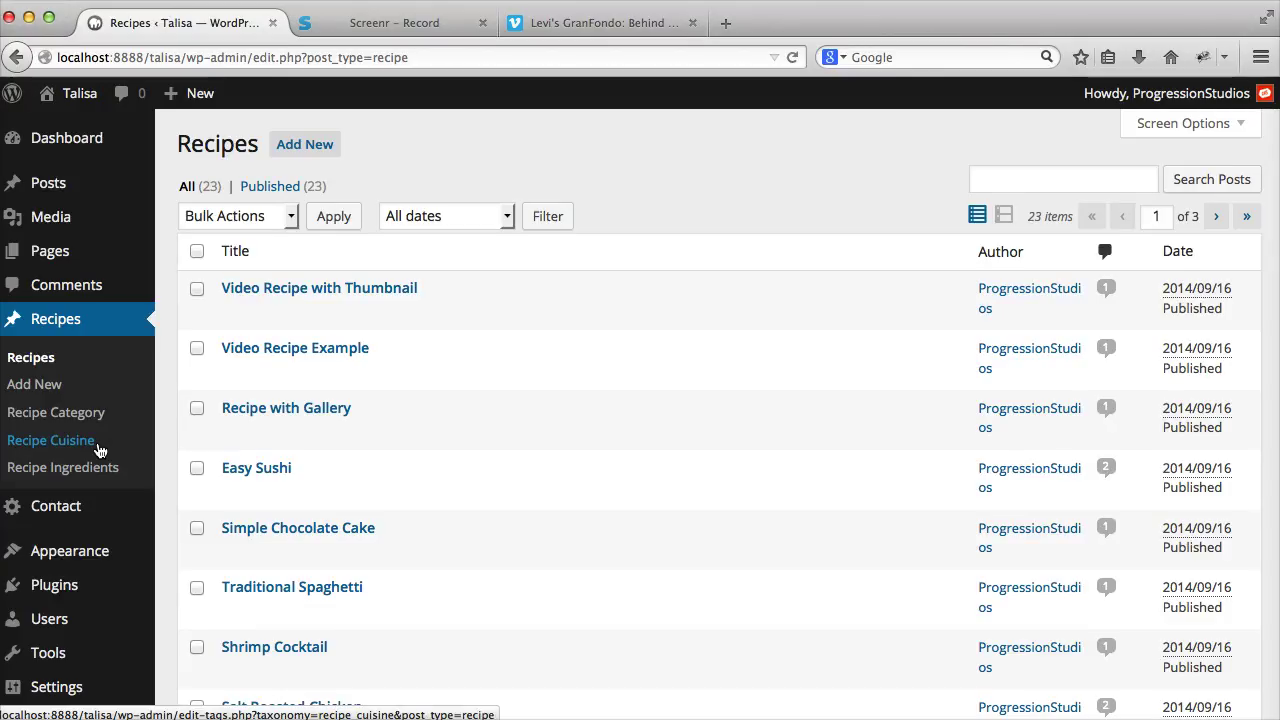
click(100, 450)
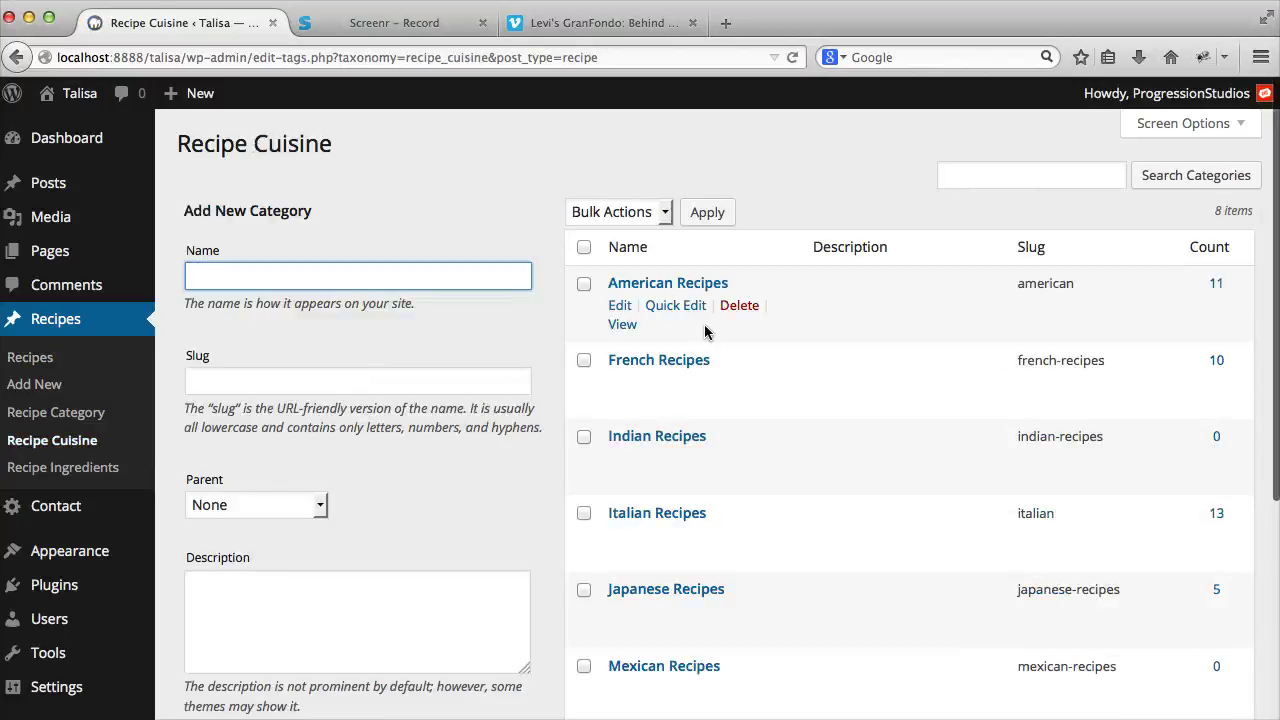
Start a new recipe titled 'Example Recipe' with the body editor in Visual mode.
click(65, 362)
click(15, 388)
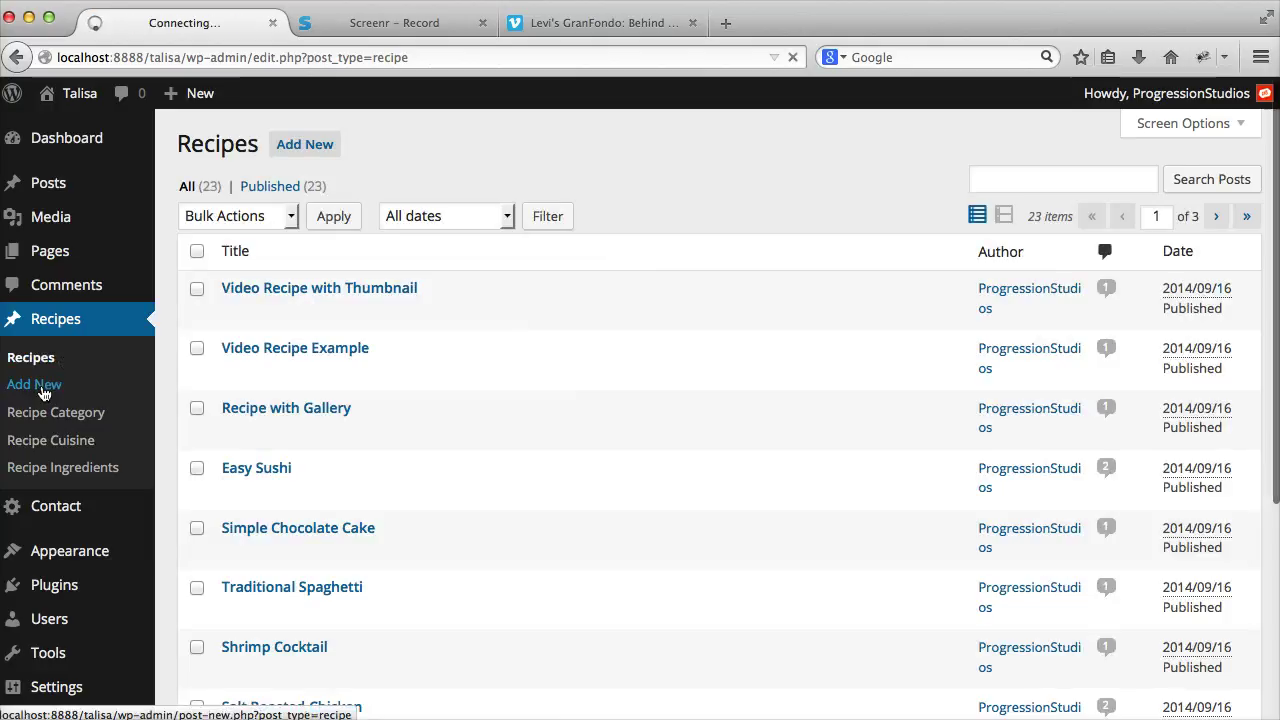
text(Examp)
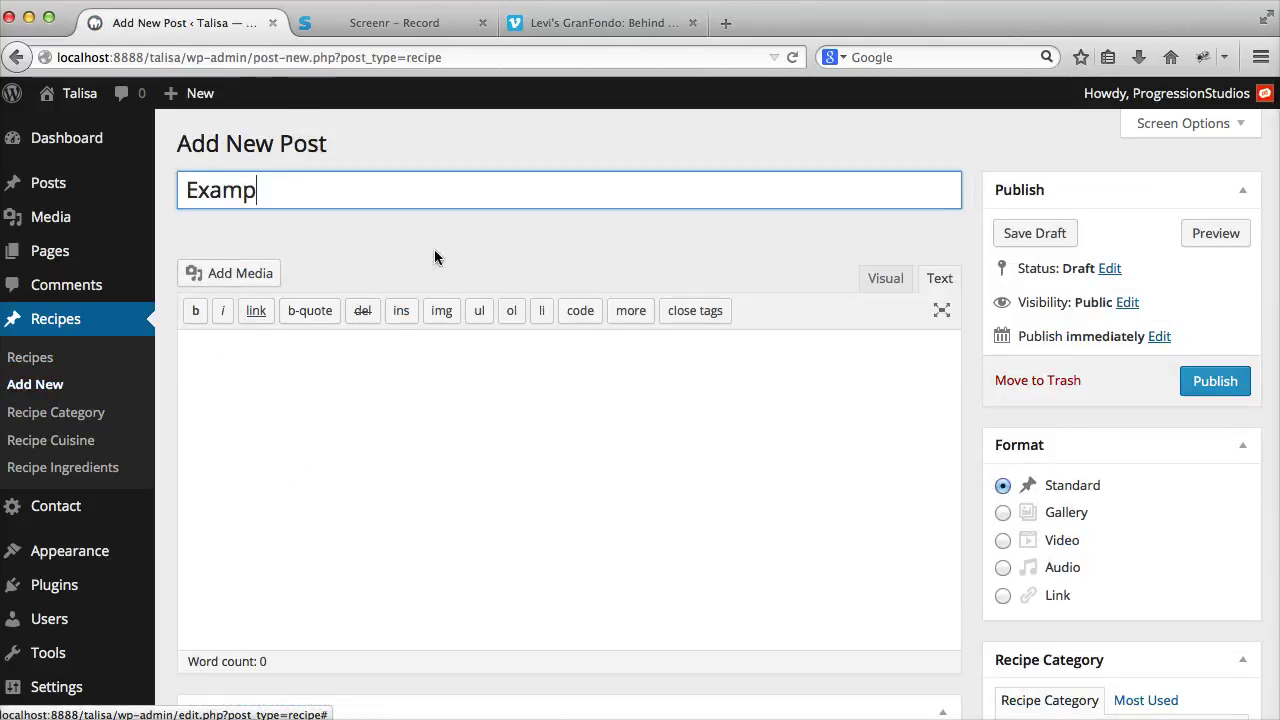
text(le Recipe)
click(646, 497)
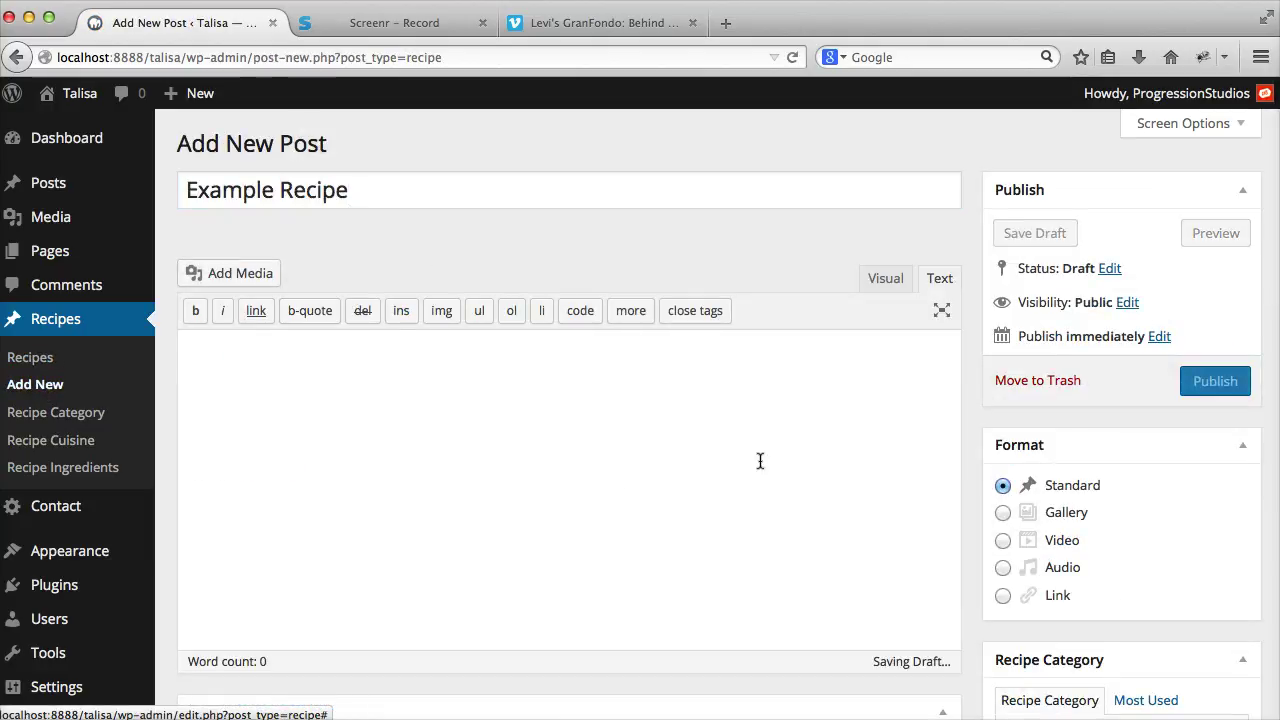
click(886, 279)
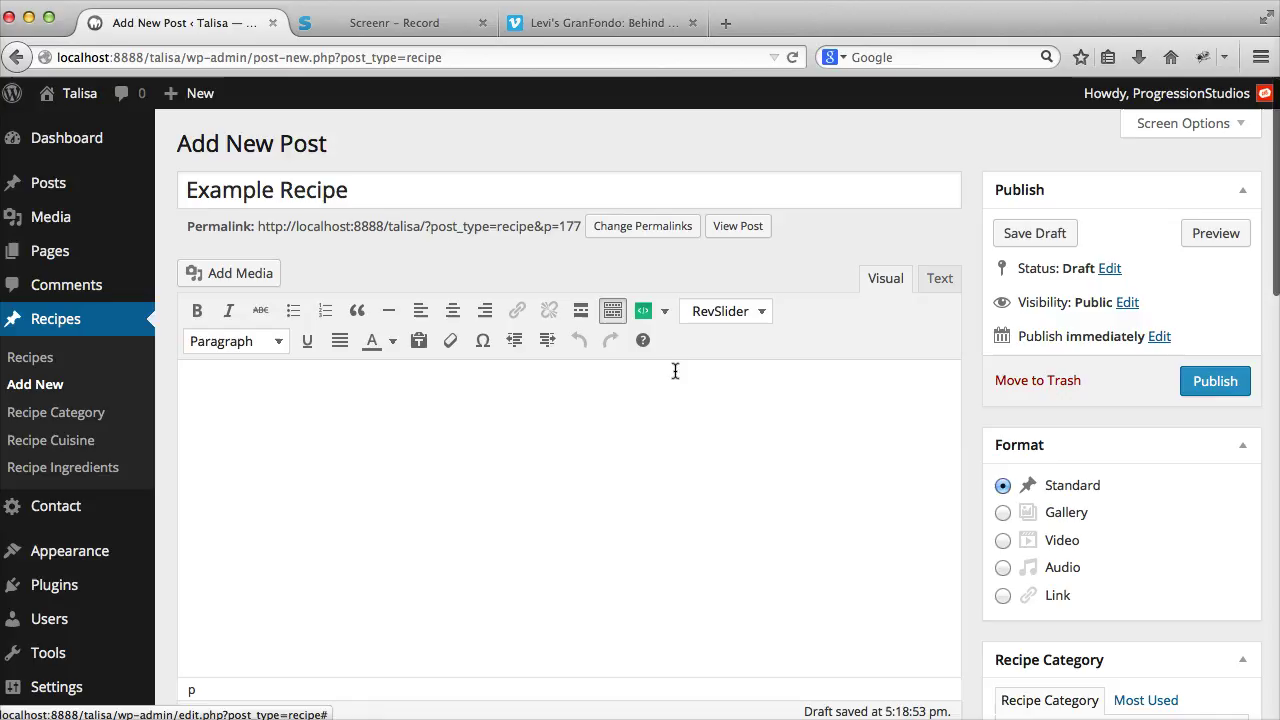
click(613, 312)
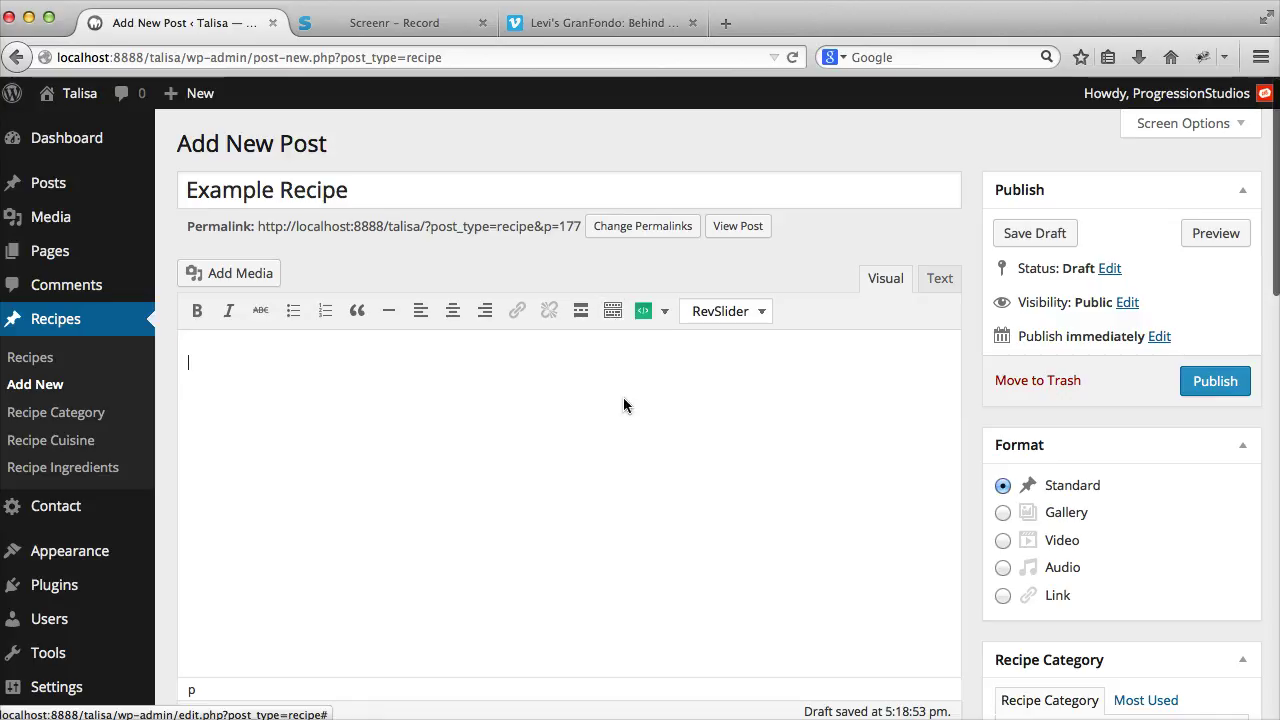
Assign the recipe to the French Recipes cuisine and the Side Dishes category.
scroll(734, 519, down, 8)
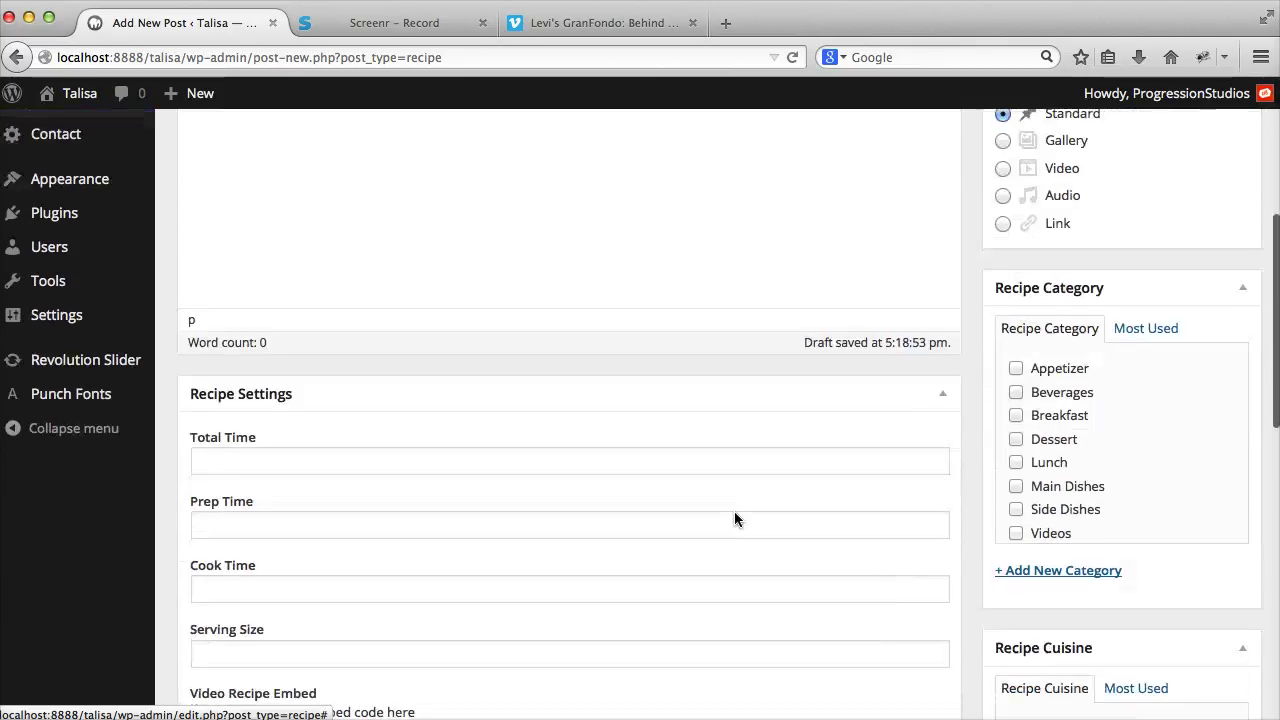
scroll(1080, 416, down, 6)
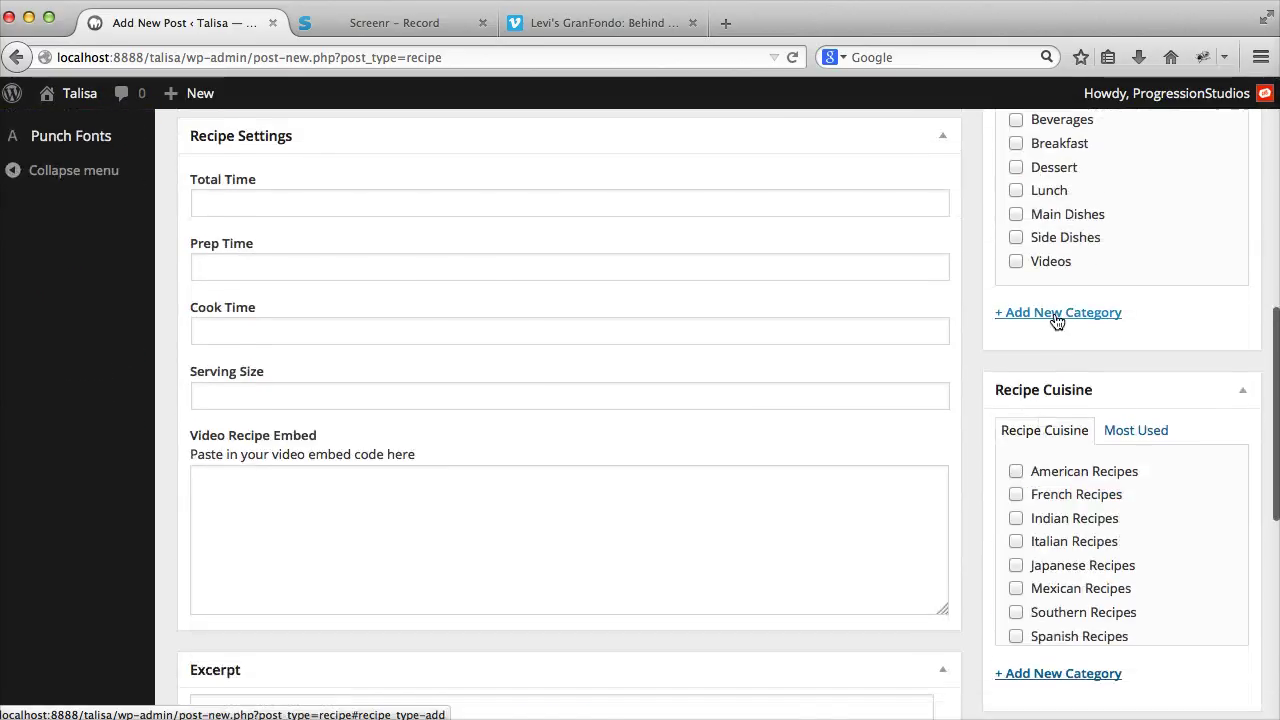
scroll(1040, 637, down, 4)
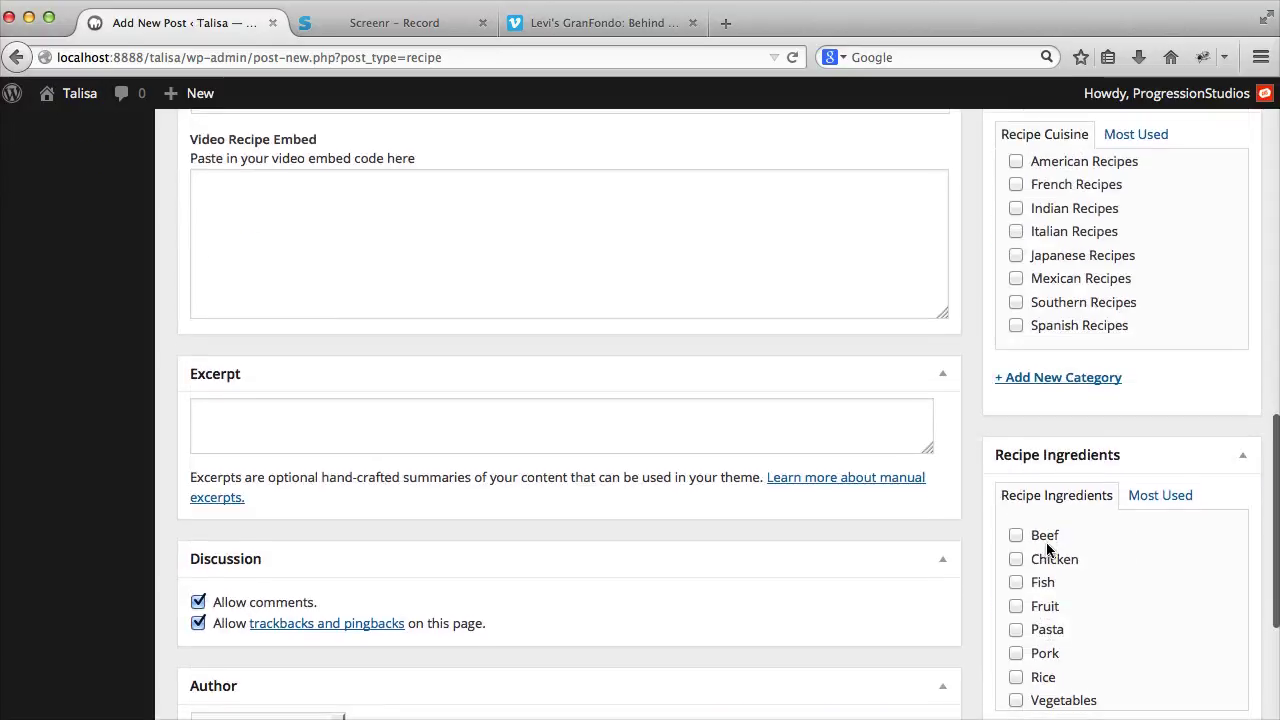
double_click(1046, 556)
scroll(1046, 558, up, 4)
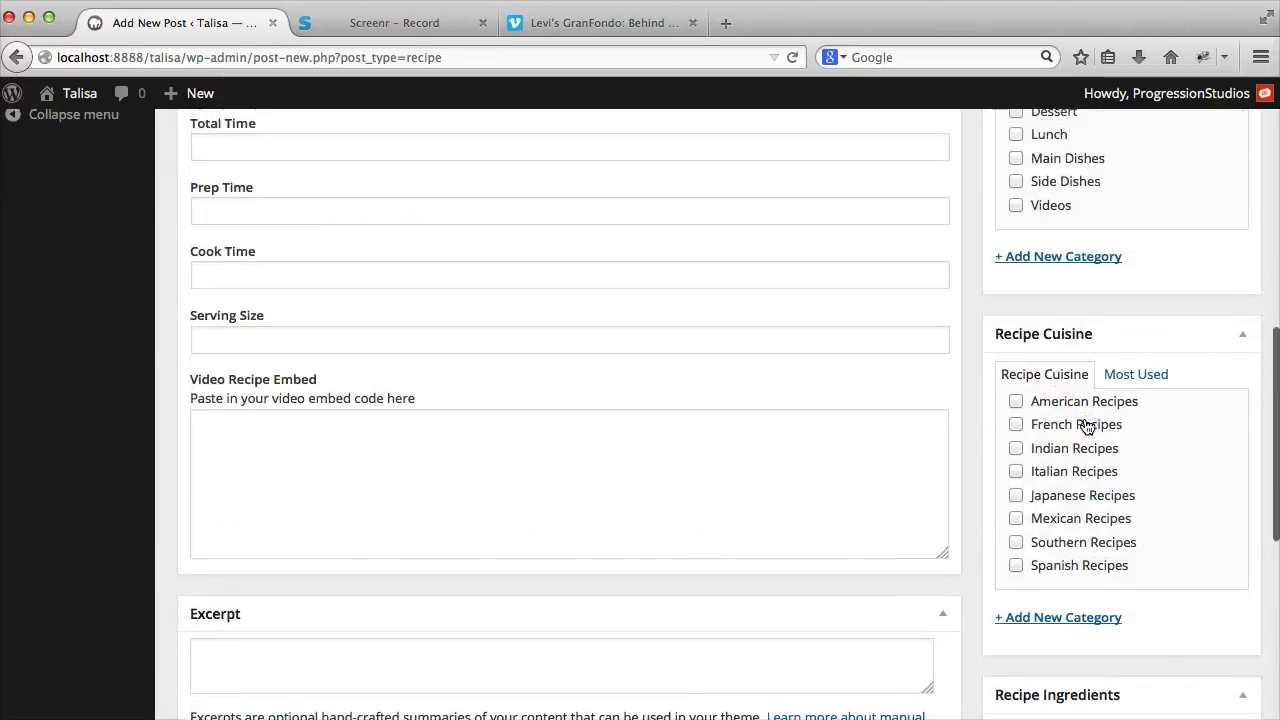
click(1016, 438)
click(1040, 195)
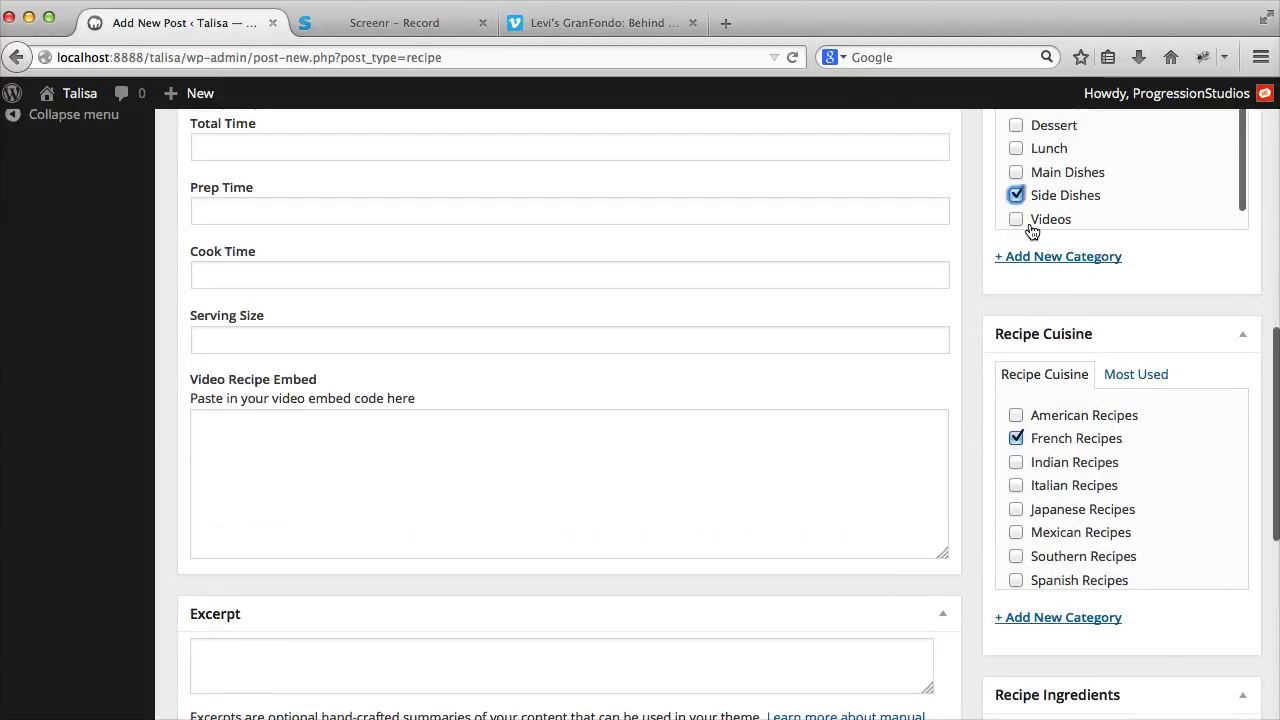
scroll(949, 323, up, 15)
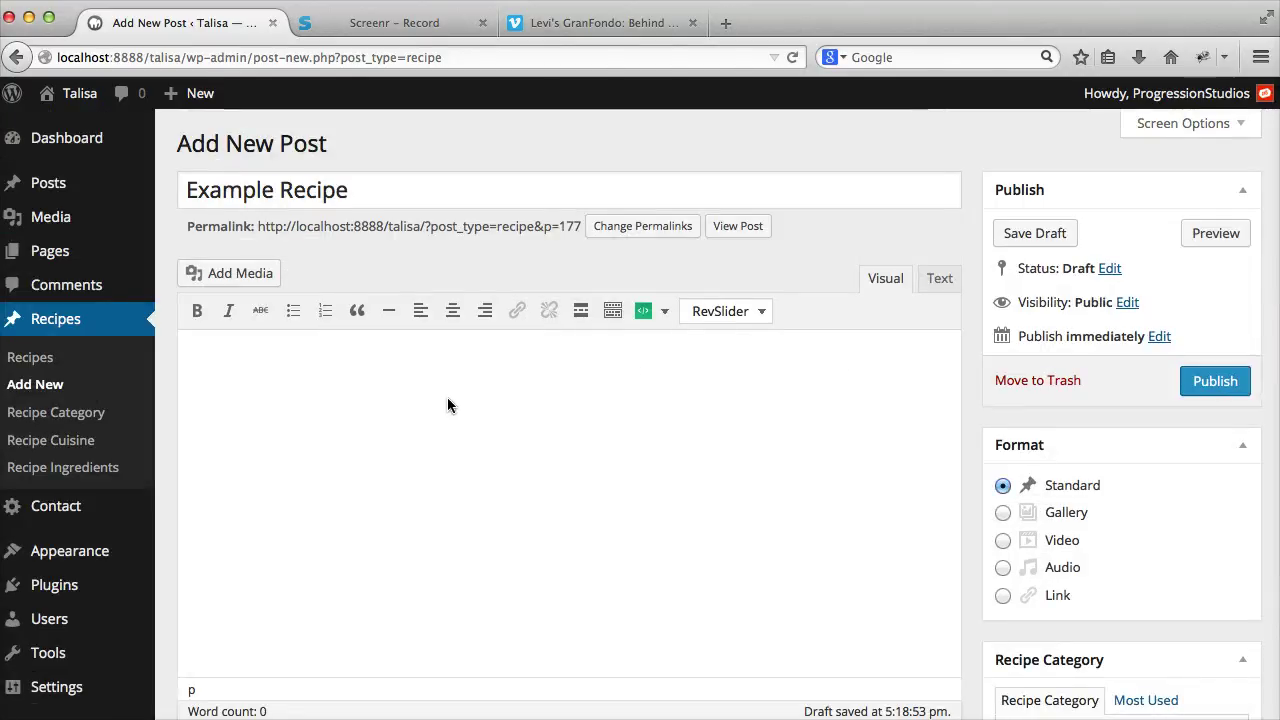
Upload the chef-with-pasta photo and set it as the recipe's featured image.
click(230, 281)
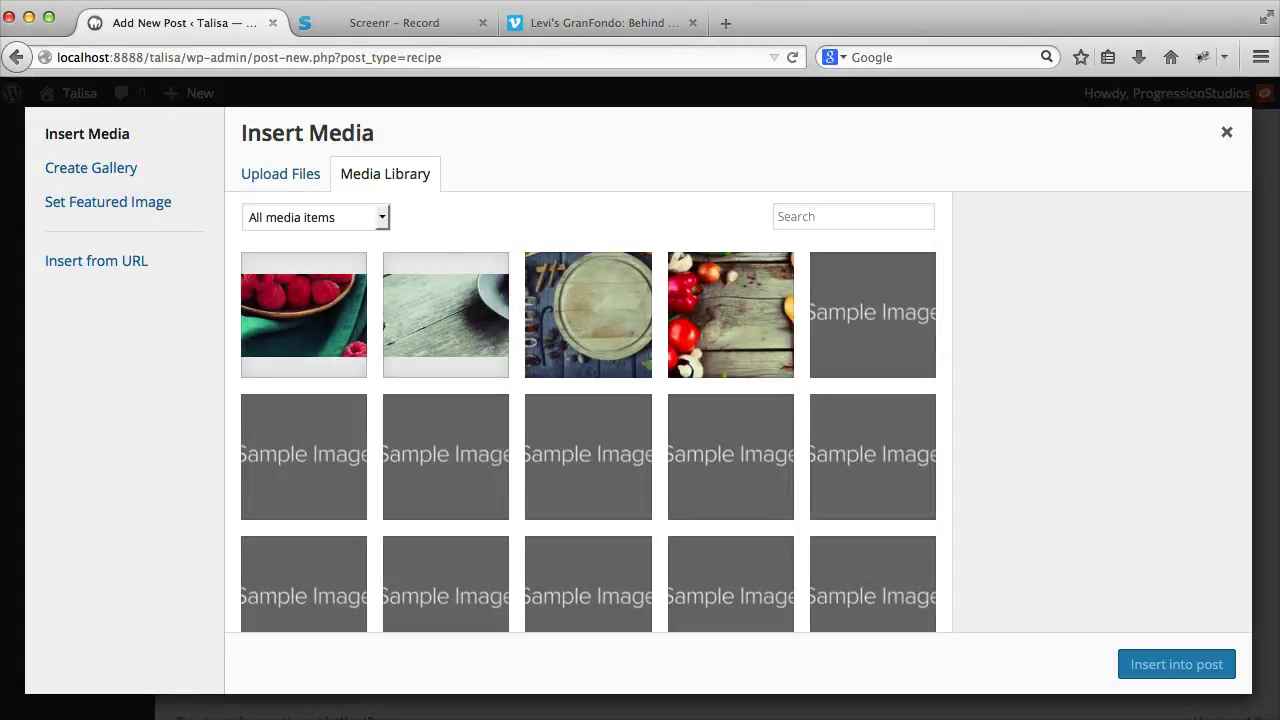
drag(750, 719, 828, 445)
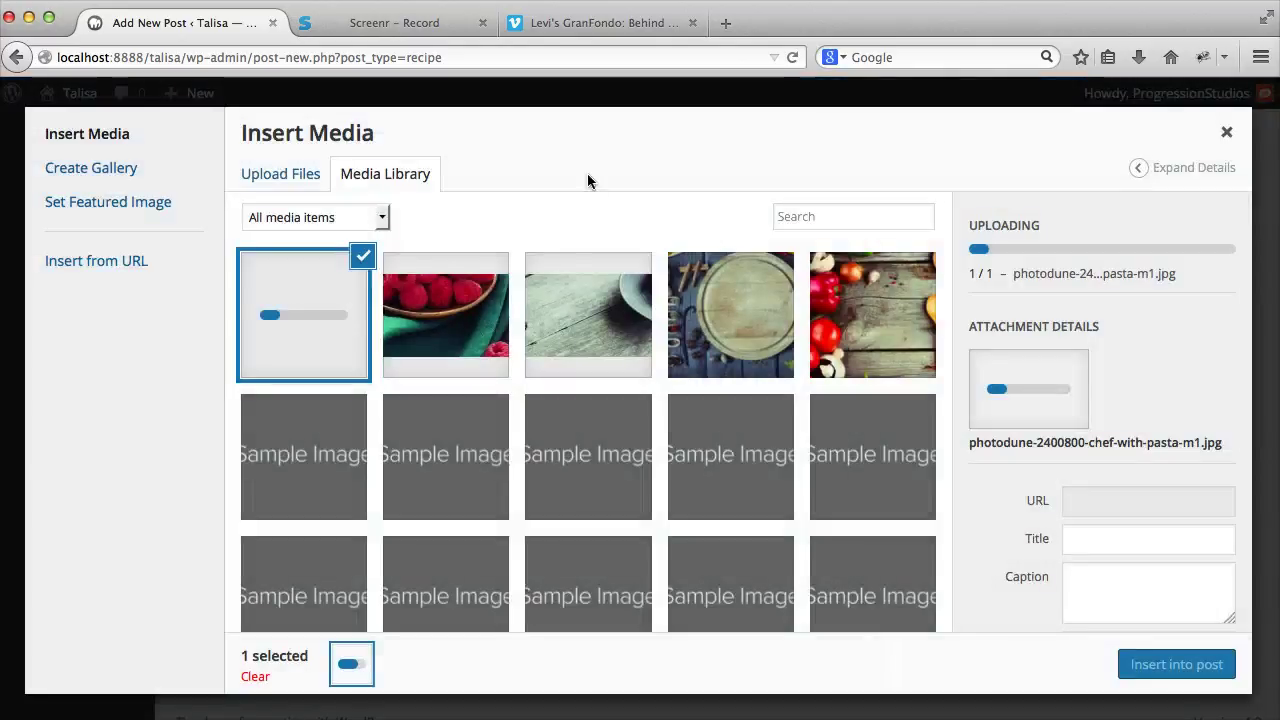
click(101, 203)
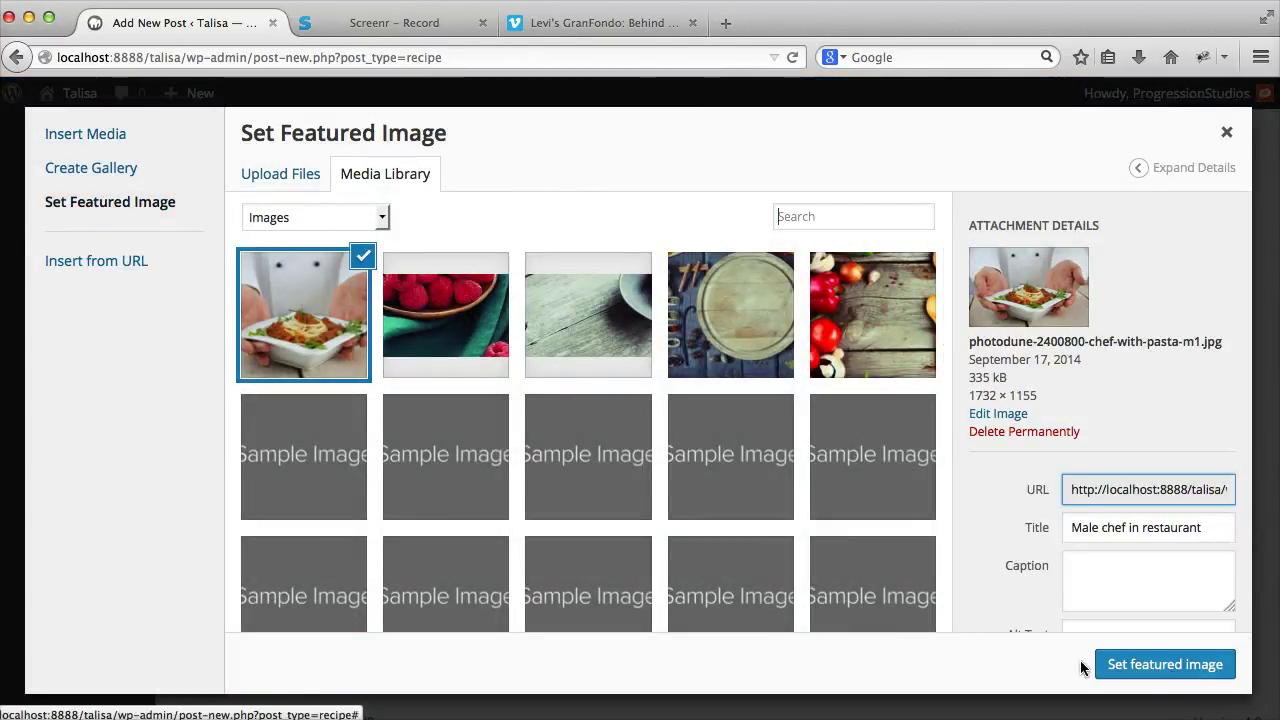
click(1178, 668)
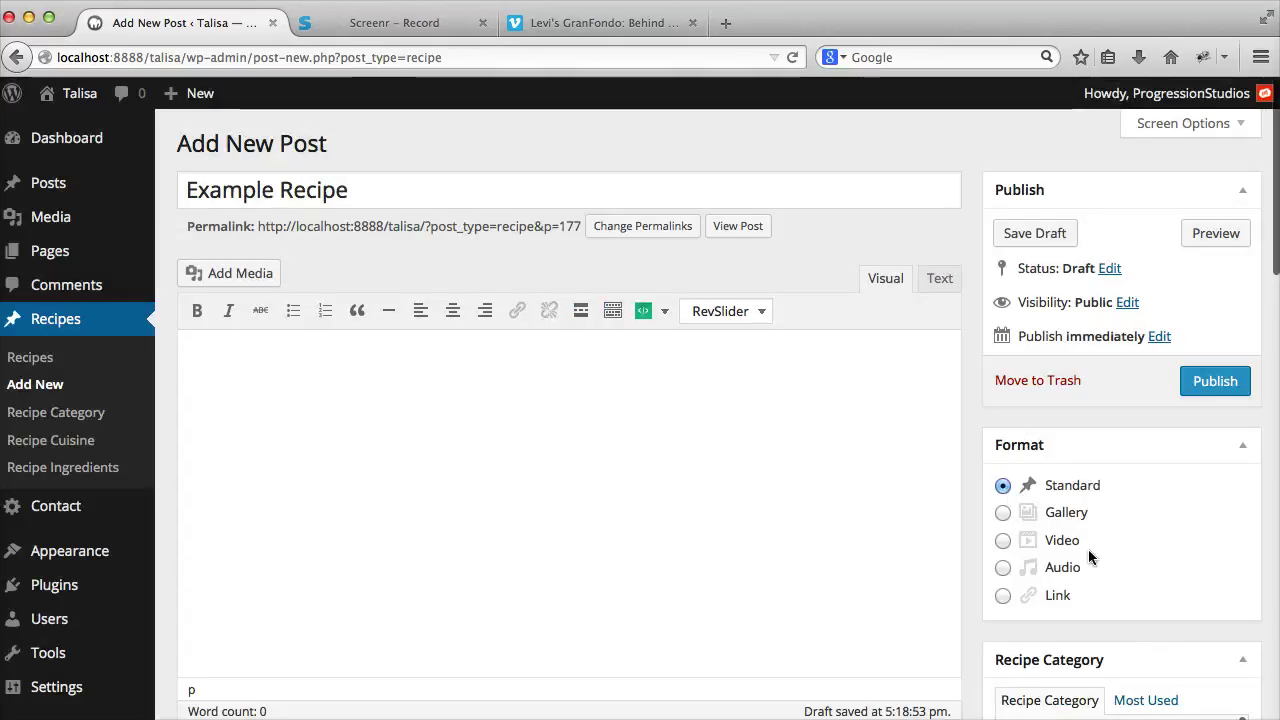
Fill Recipe Settings: Total Time 1 hour, Prep 30 min., Cook 30 min., Serving Size 4 servings.
scroll(983, 560, down, 10)
scroll(985, 565, down, 5)
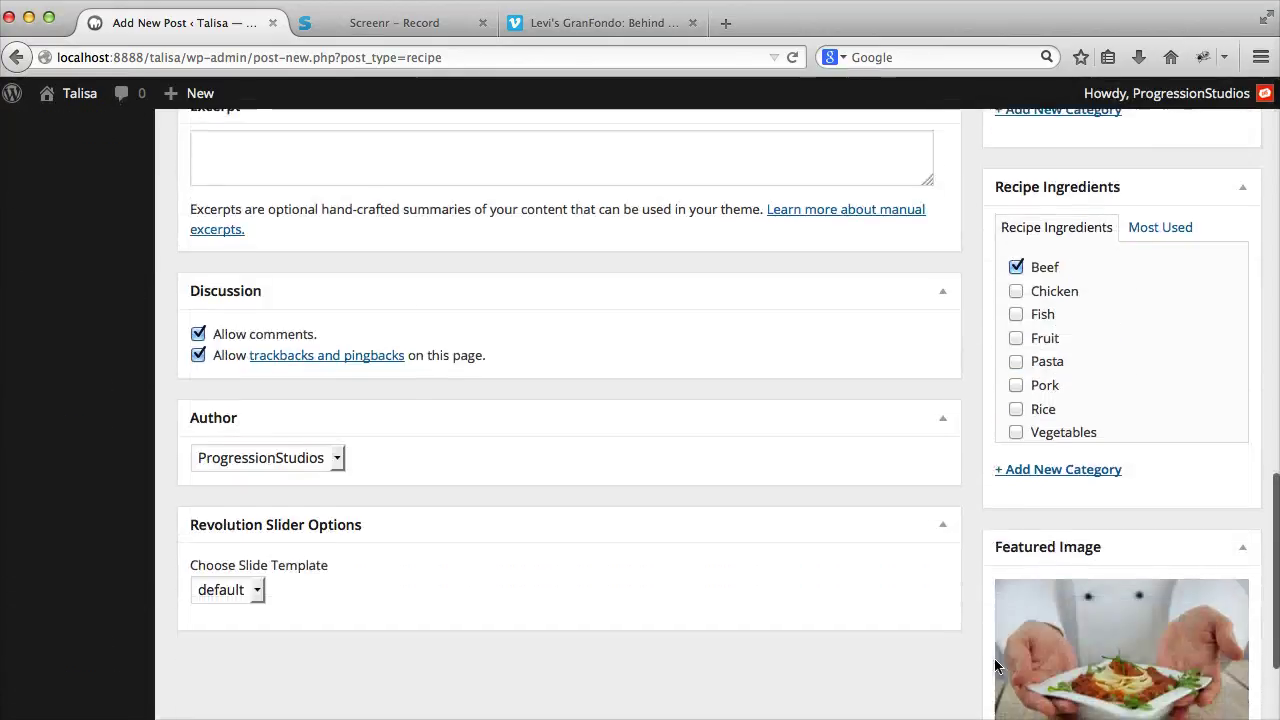
scroll(1097, 616, up, 15)
scroll(710, 547, down, 2)
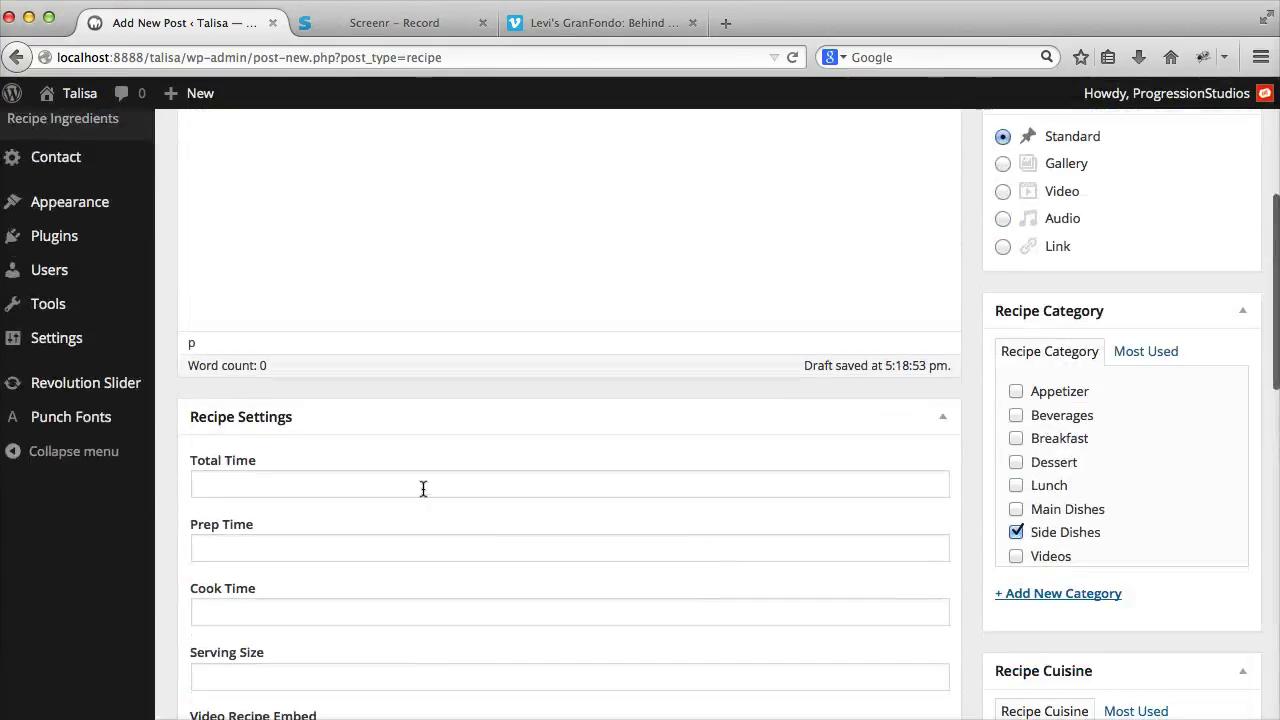
click(424, 489)
text(1 hour)
key(Tab)
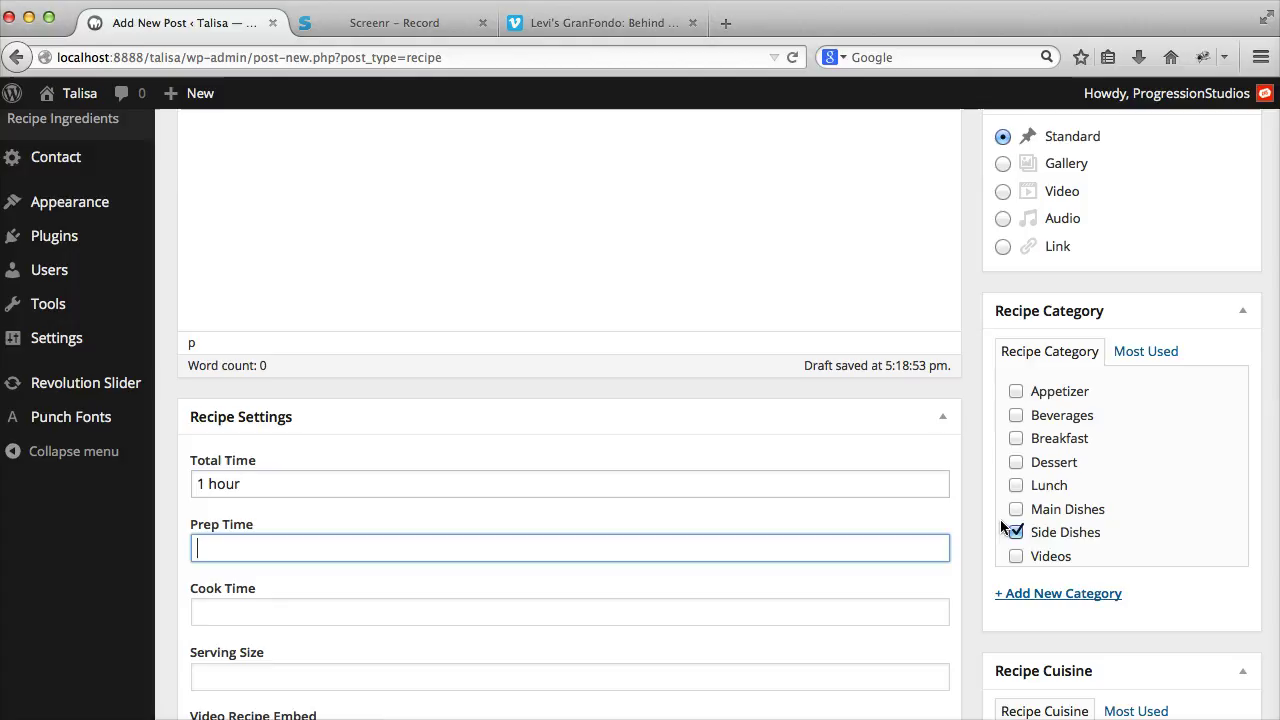
text(30 min.)
key(Tab)
text(30 min)
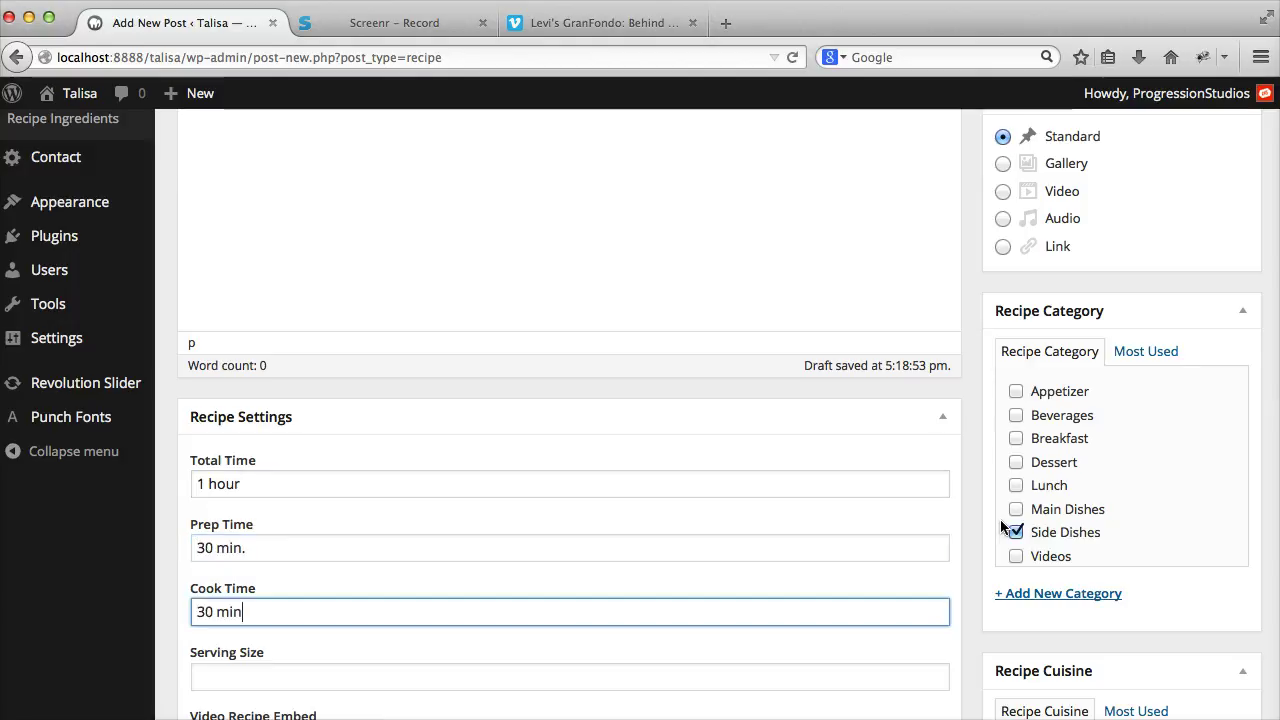
text(.)
key(Tab)
text(4 servings)
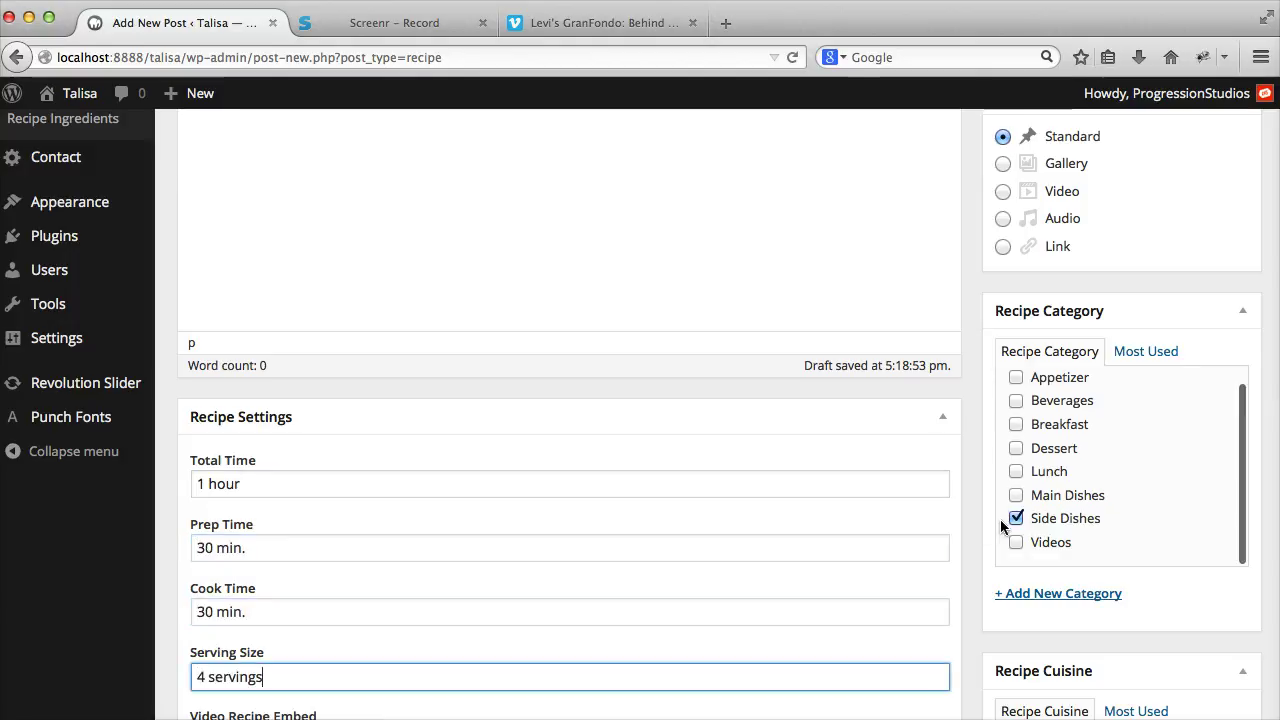
Type placeholder text 'Add' into the post Excerpt box.
scroll(520, 483, down, 4)
scroll(485, 388, down, 8)
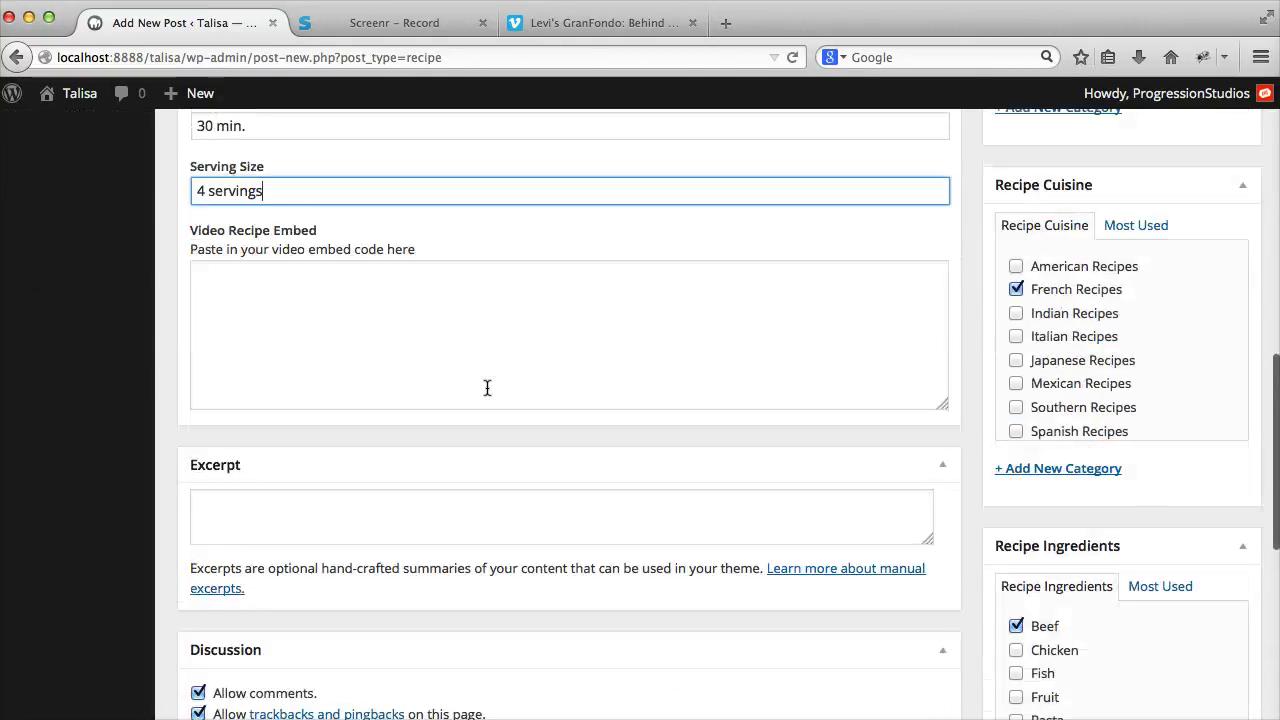
click(502, 521)
text(Add)
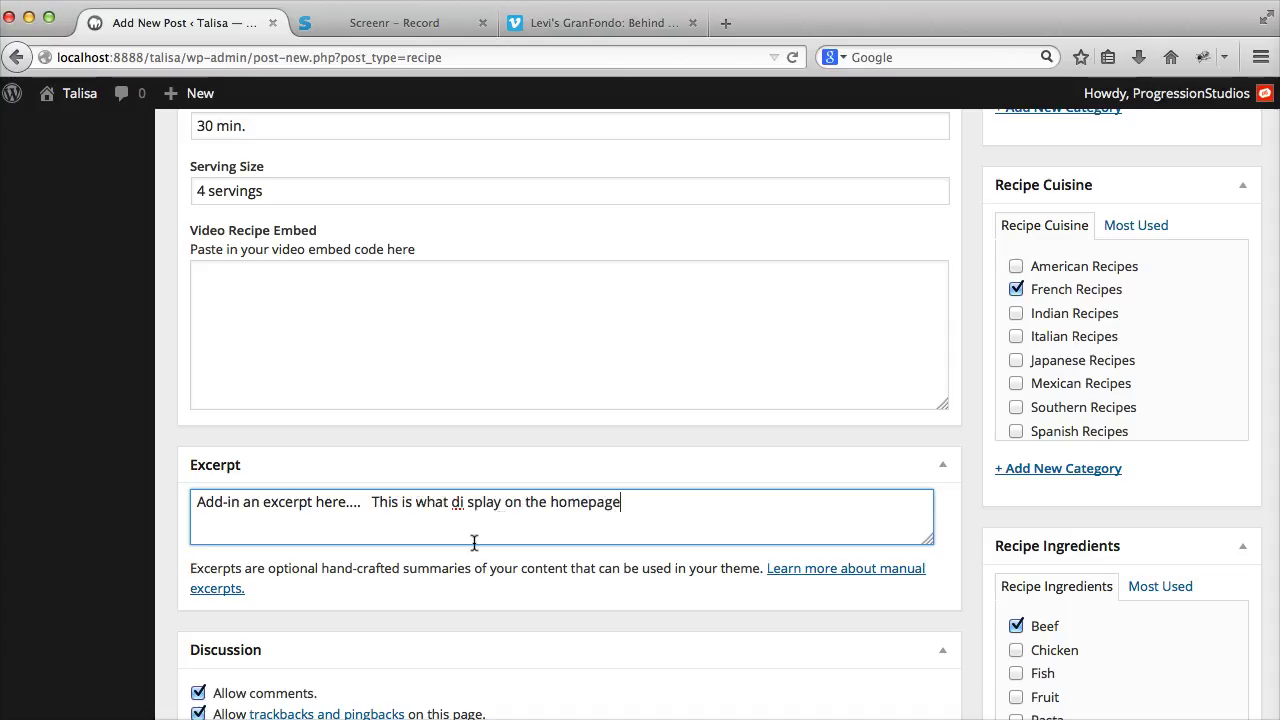
Publish Example Recipe and open the site homepage in a new tab.
scroll(657, 451, up, 15)
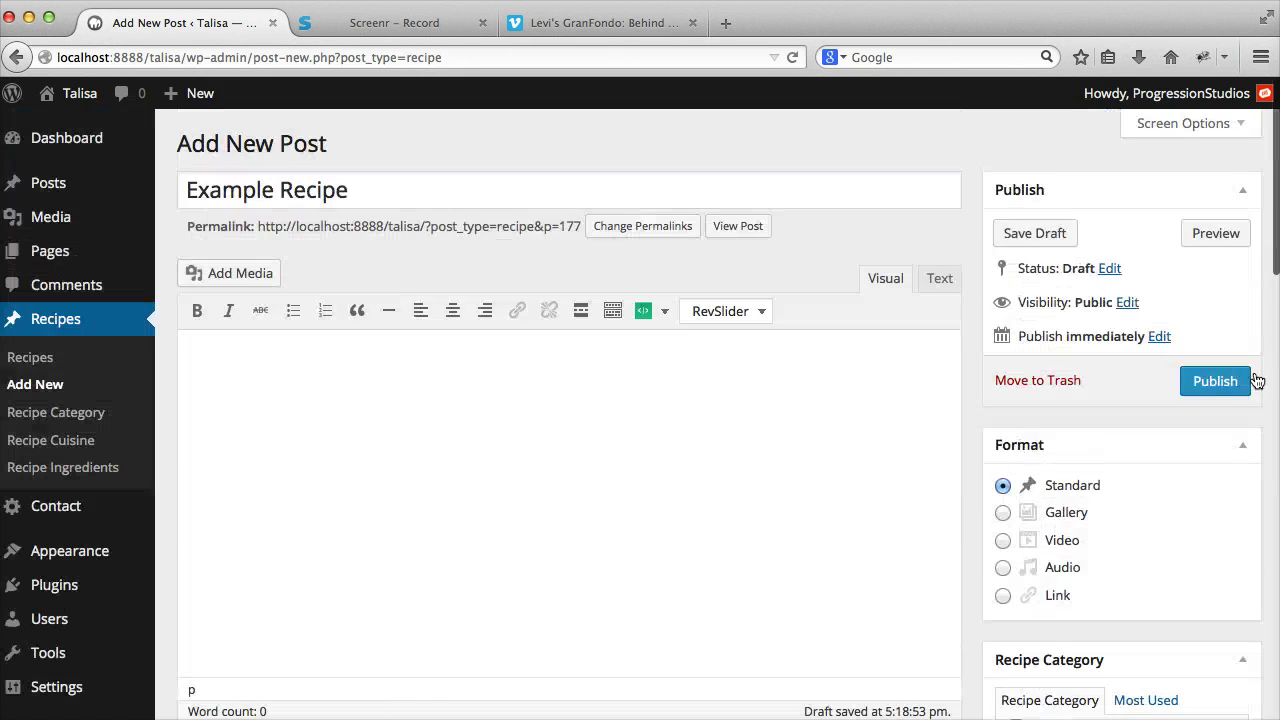
click(1214, 381)
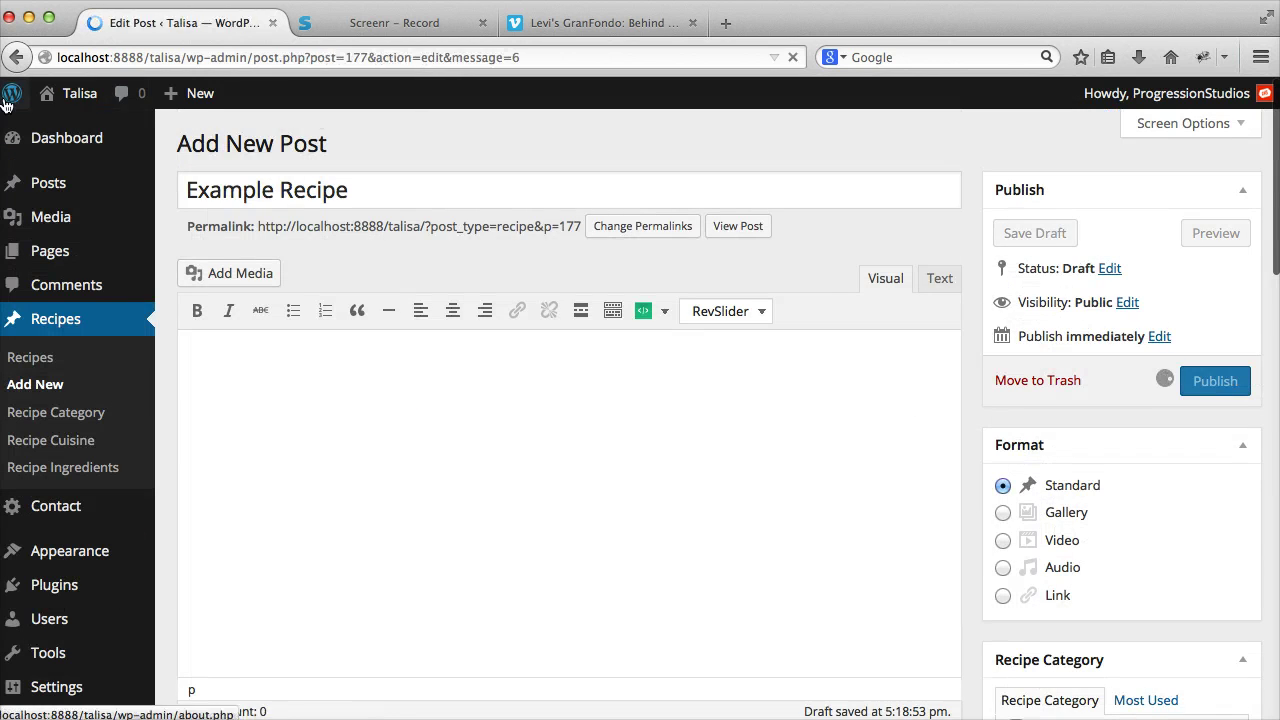
right_click(76, 97)
click(173, 108)
Go through the site's Recipes listing to the live Example Recipe page and review it.
click(360, 22)
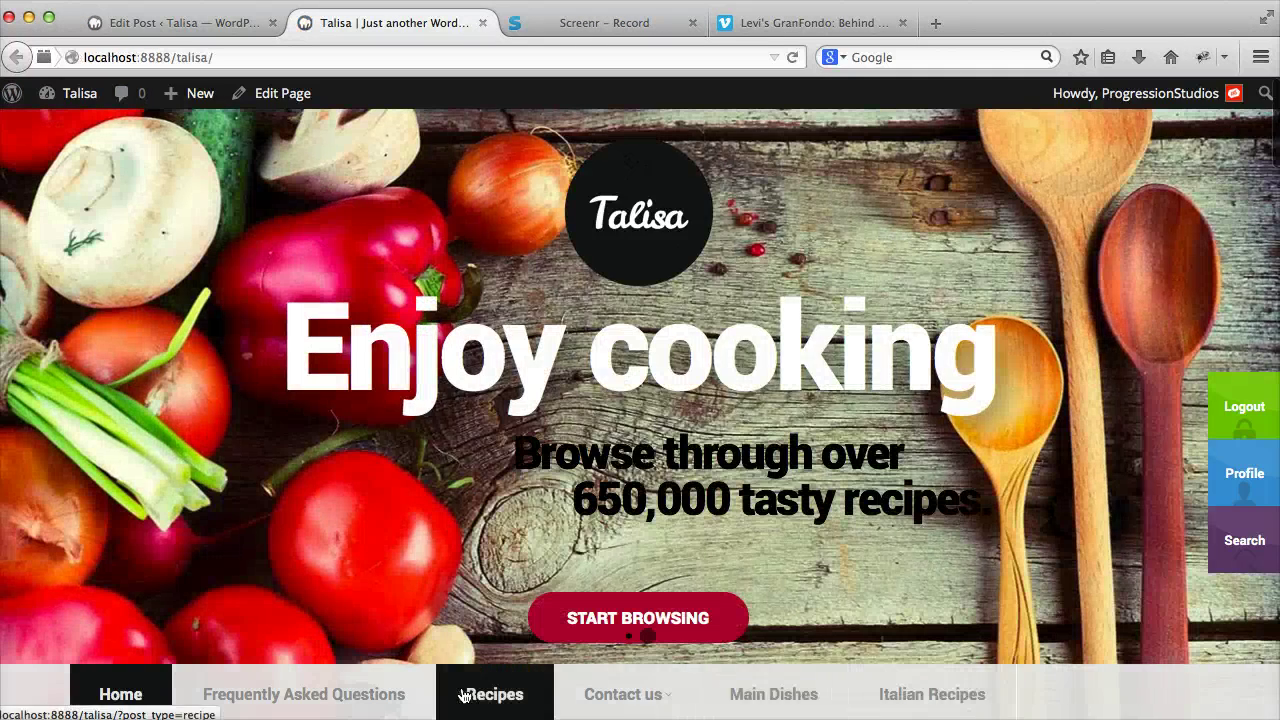
click(471, 692)
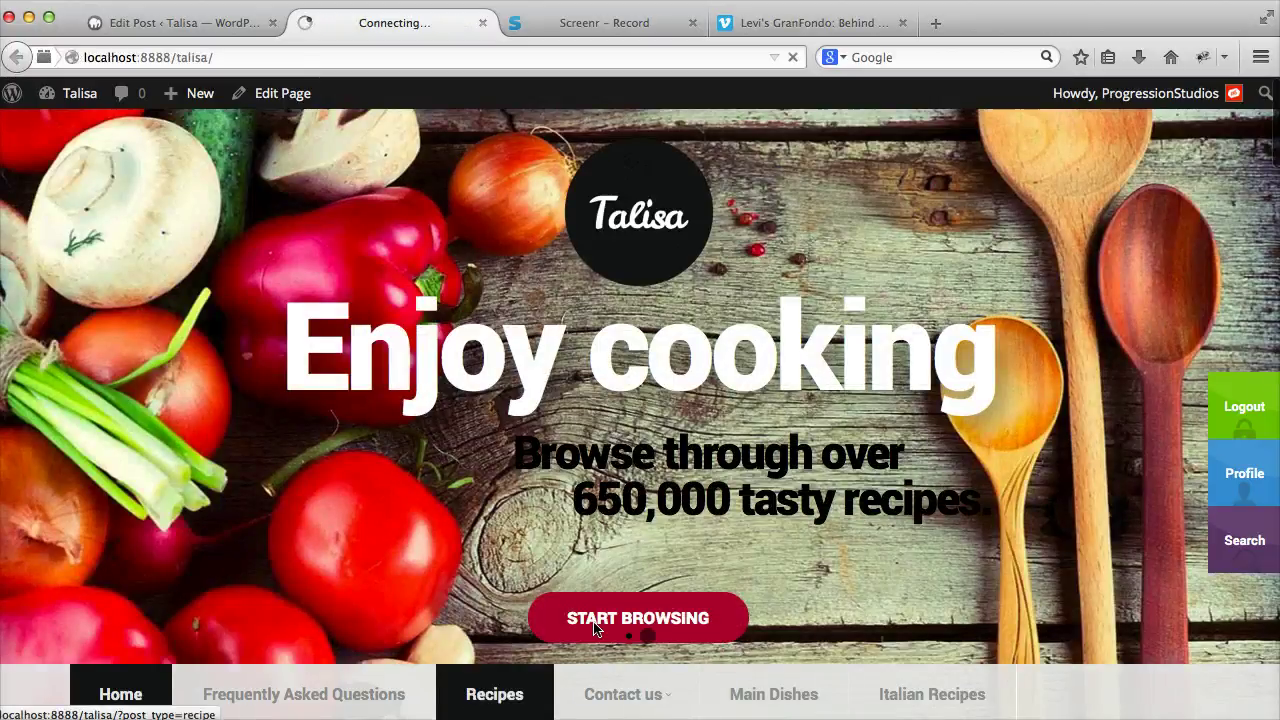
scroll(669, 451, down, 5)
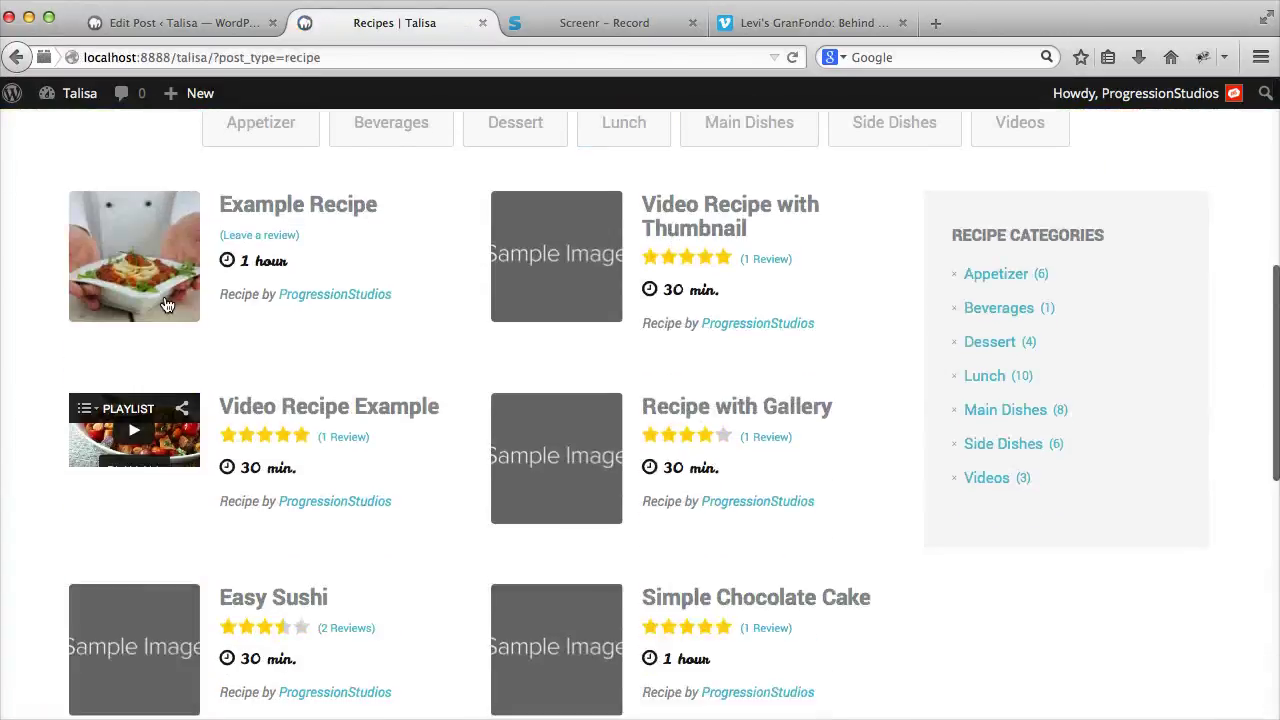
click(262, 203)
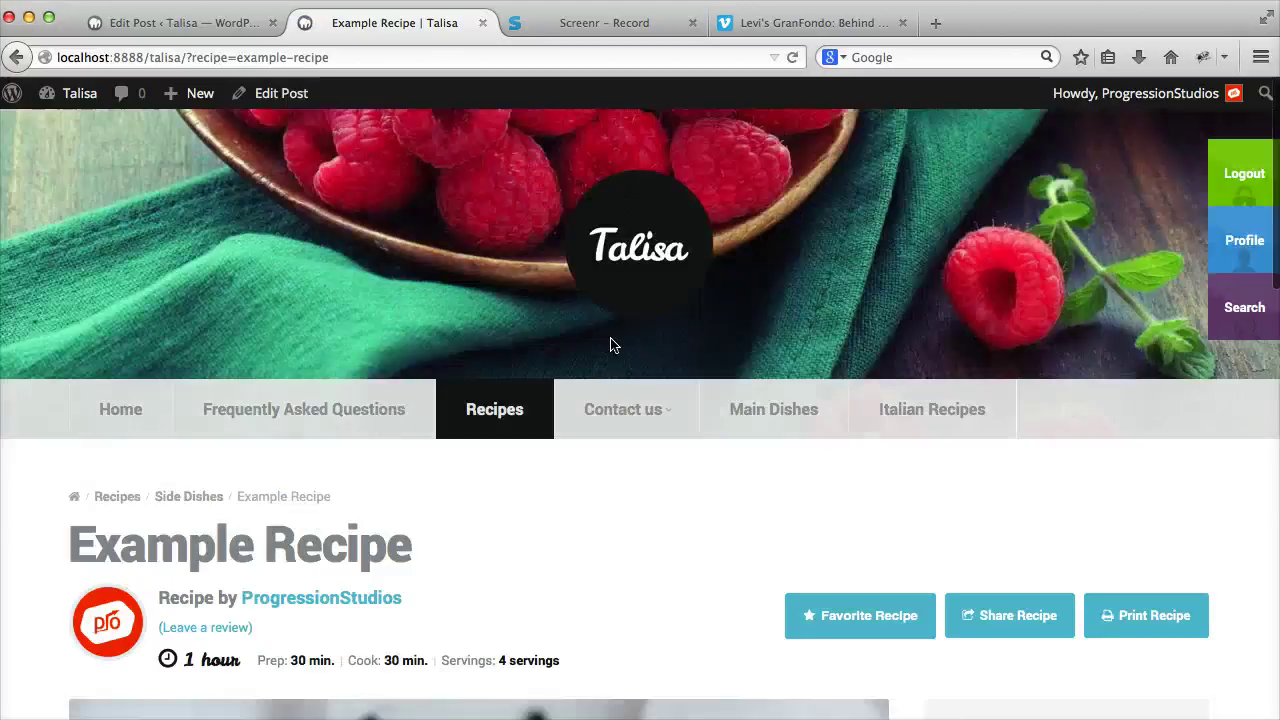
scroll(608, 346, down, 5)
scroll(450, 400, up, 3)
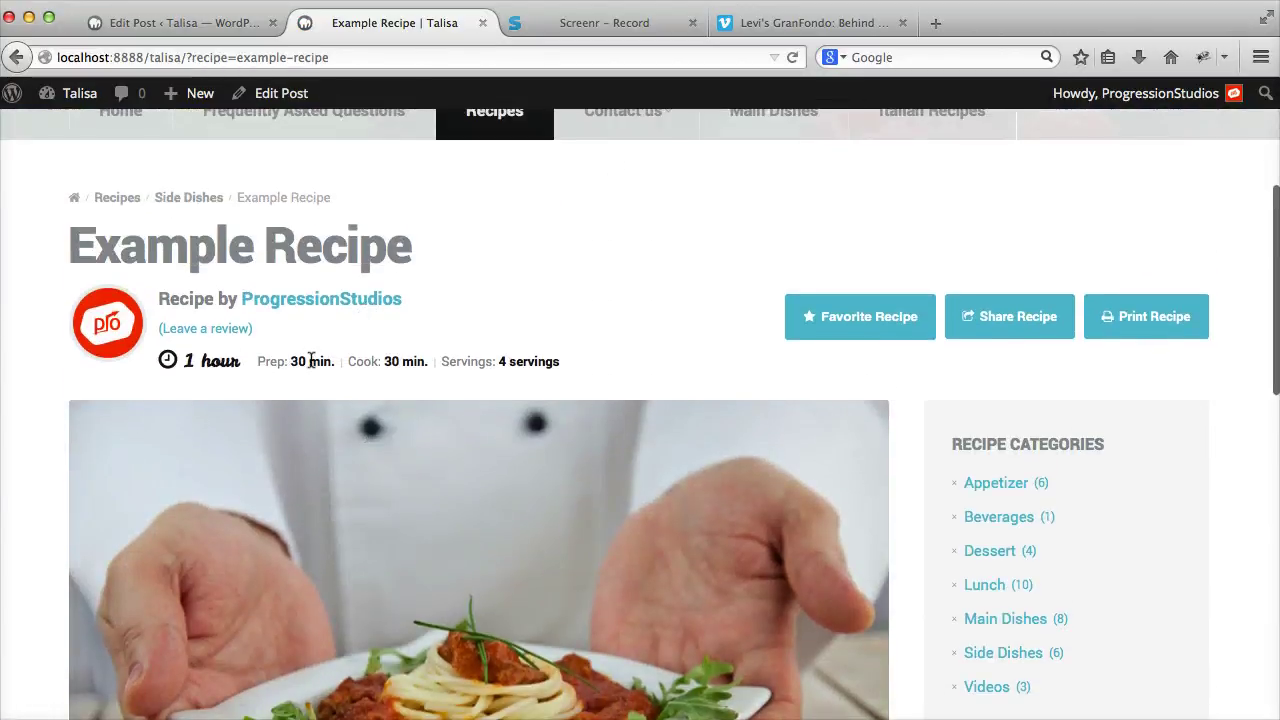
scroll(613, 369, down, 10)
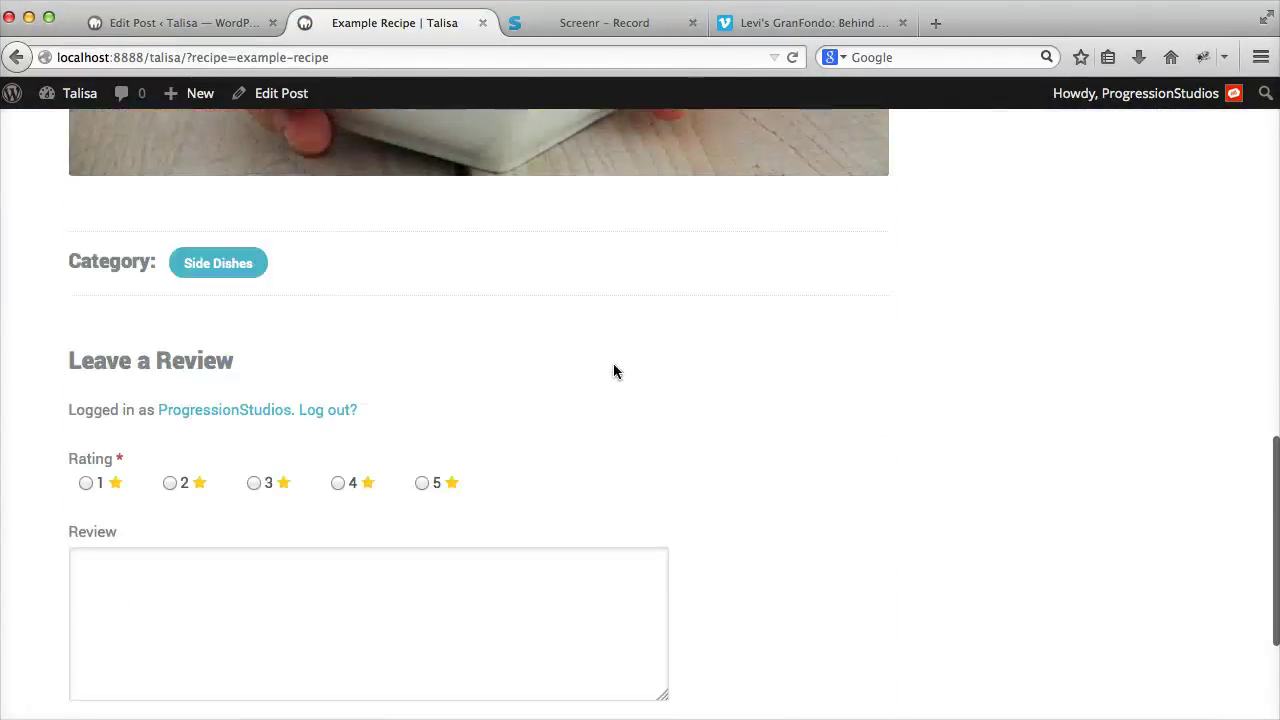
scroll(614, 371, up, 3)
scroll(614, 371, up, 1)
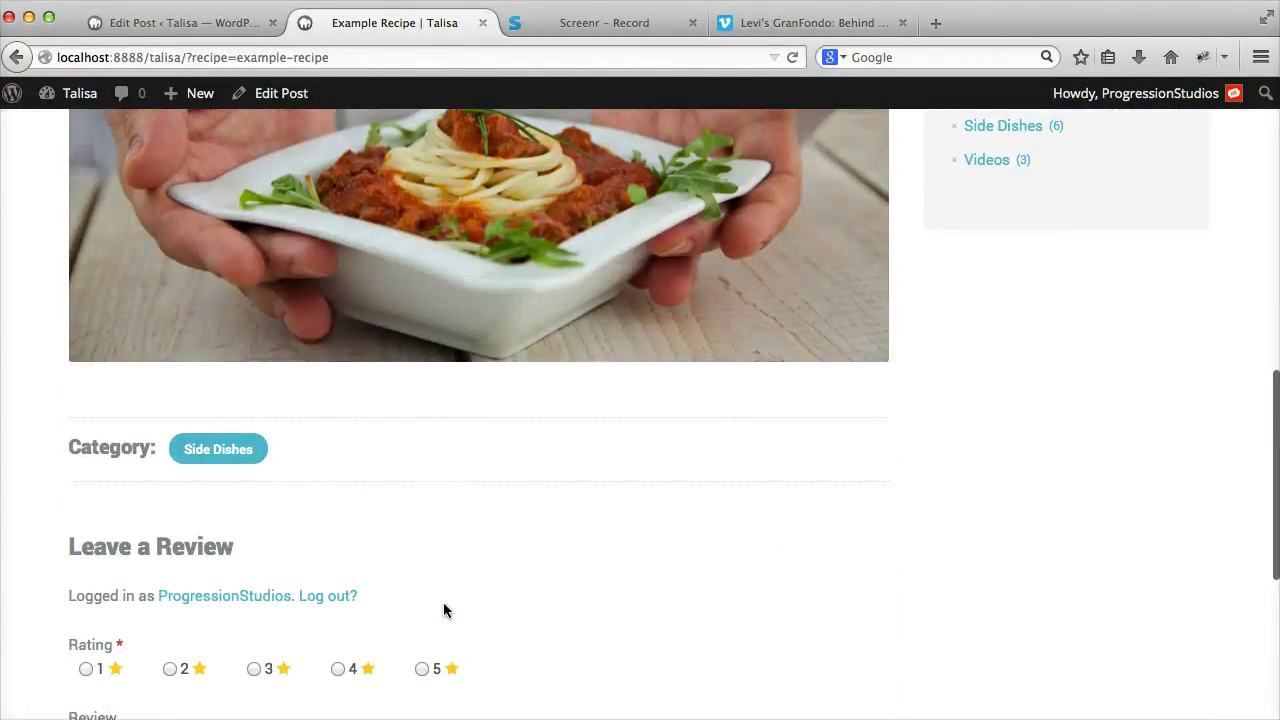
Add a bulleted list Ingredient 1, Ingredient 2, Etc.... to the body, update, and check the live page.
click(180, 22)
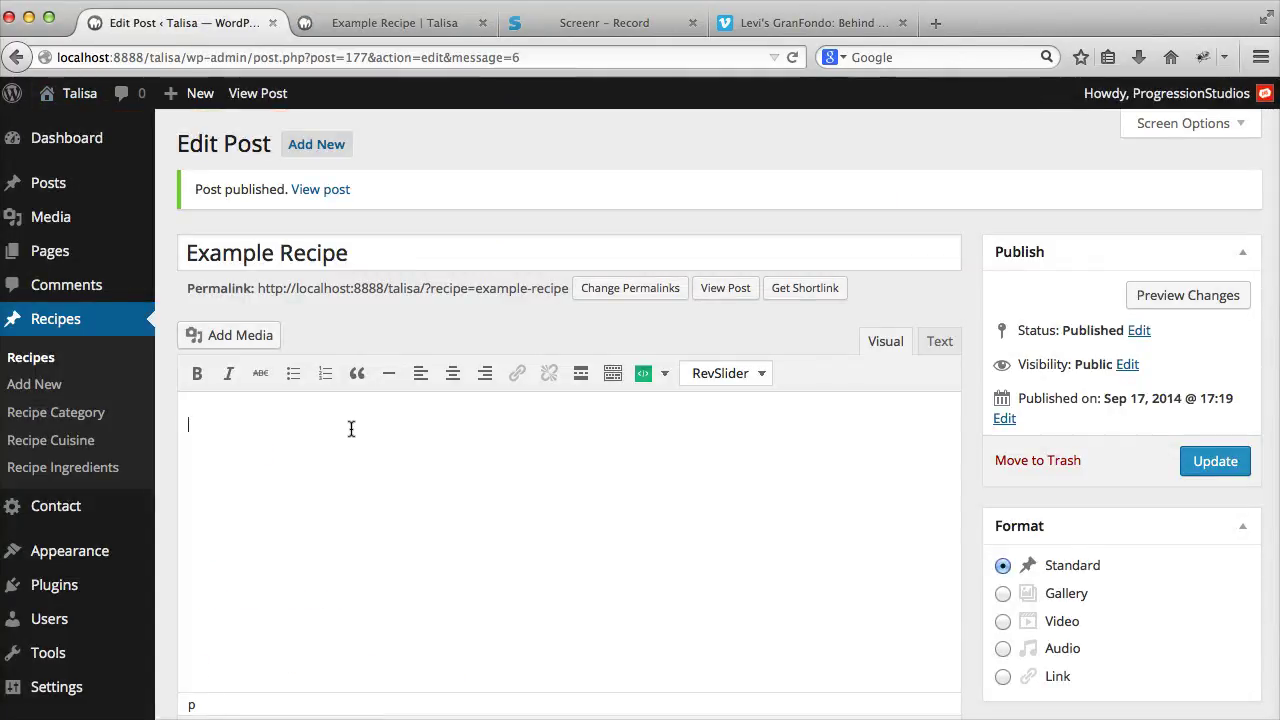
click(294, 378)
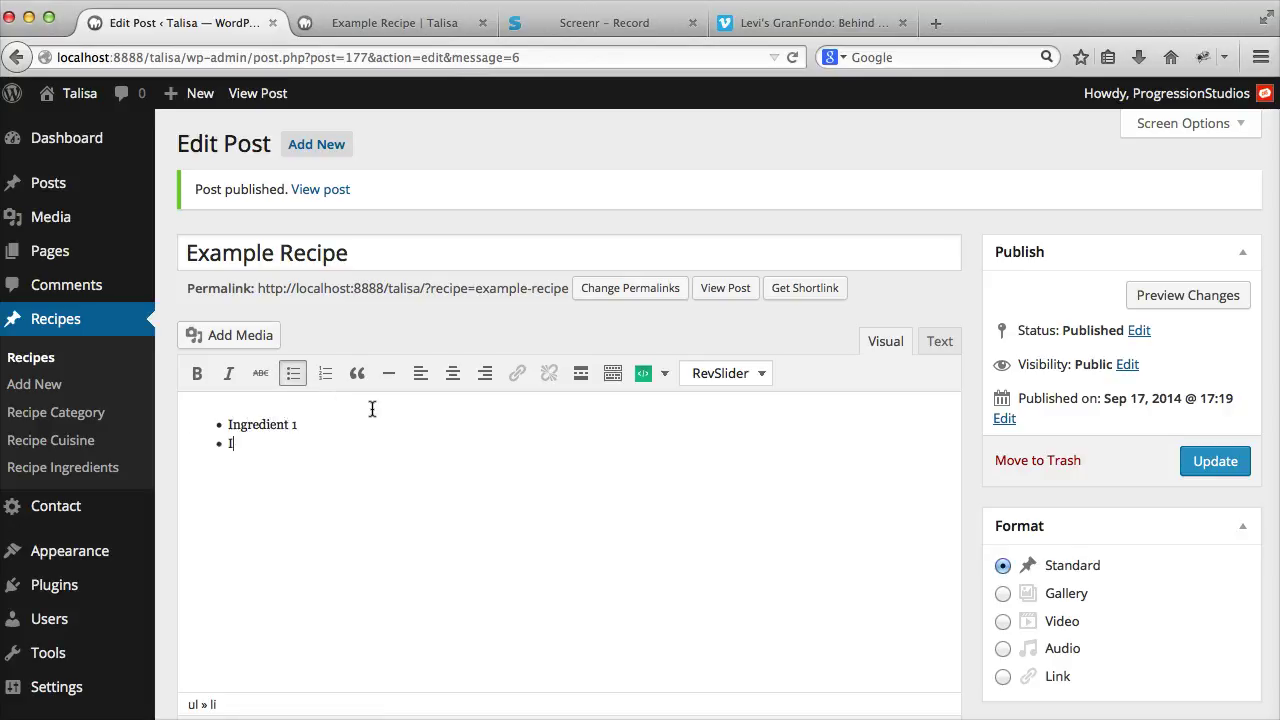
text(2)
key(Return)
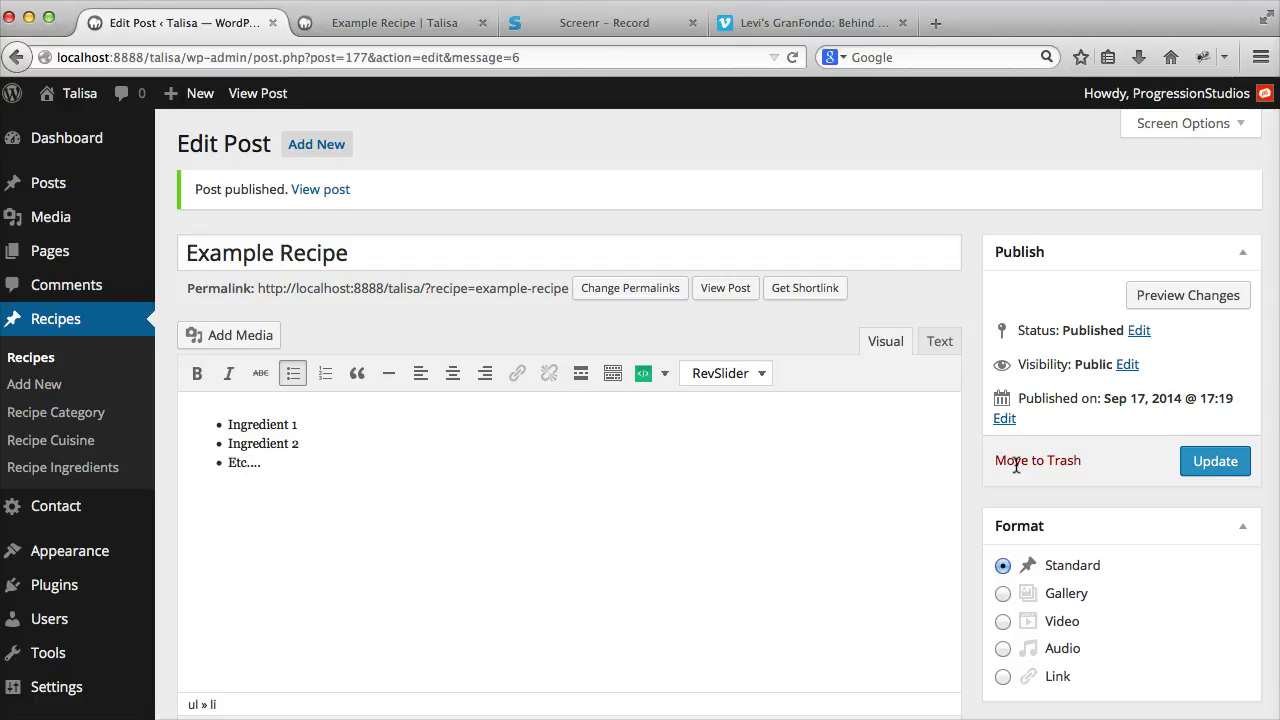
click(1238, 468)
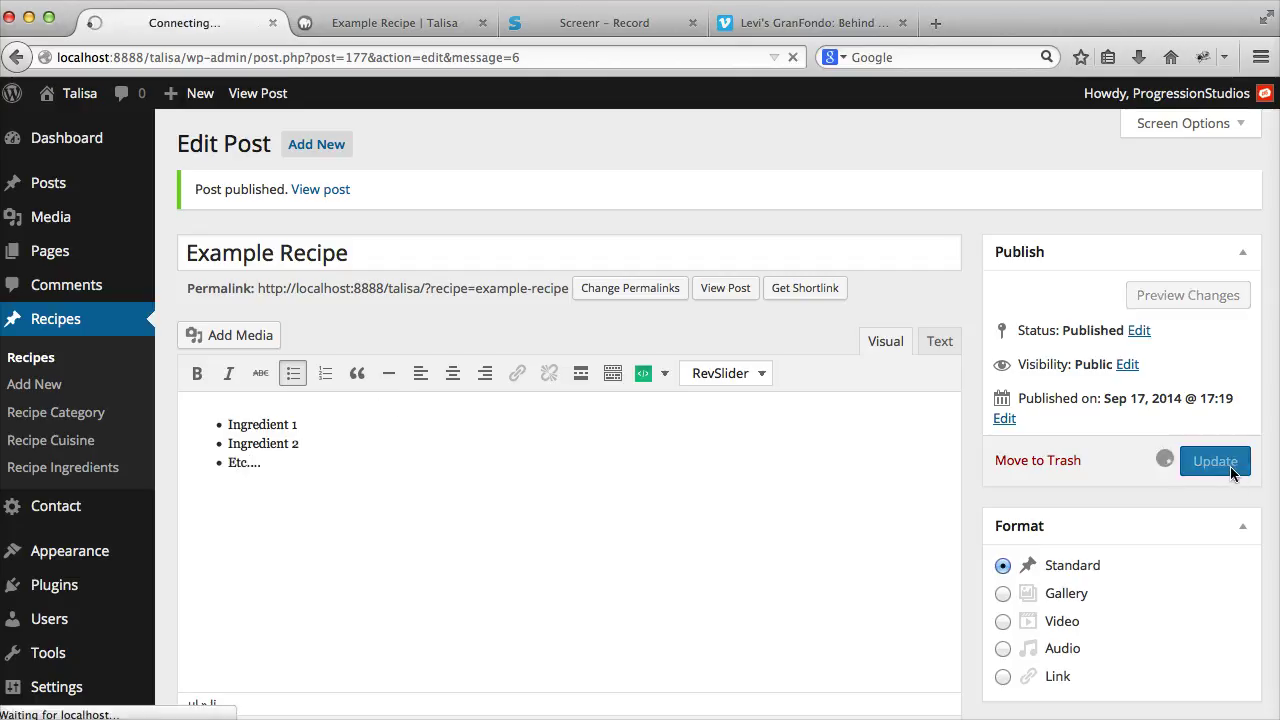
click(383, 33)
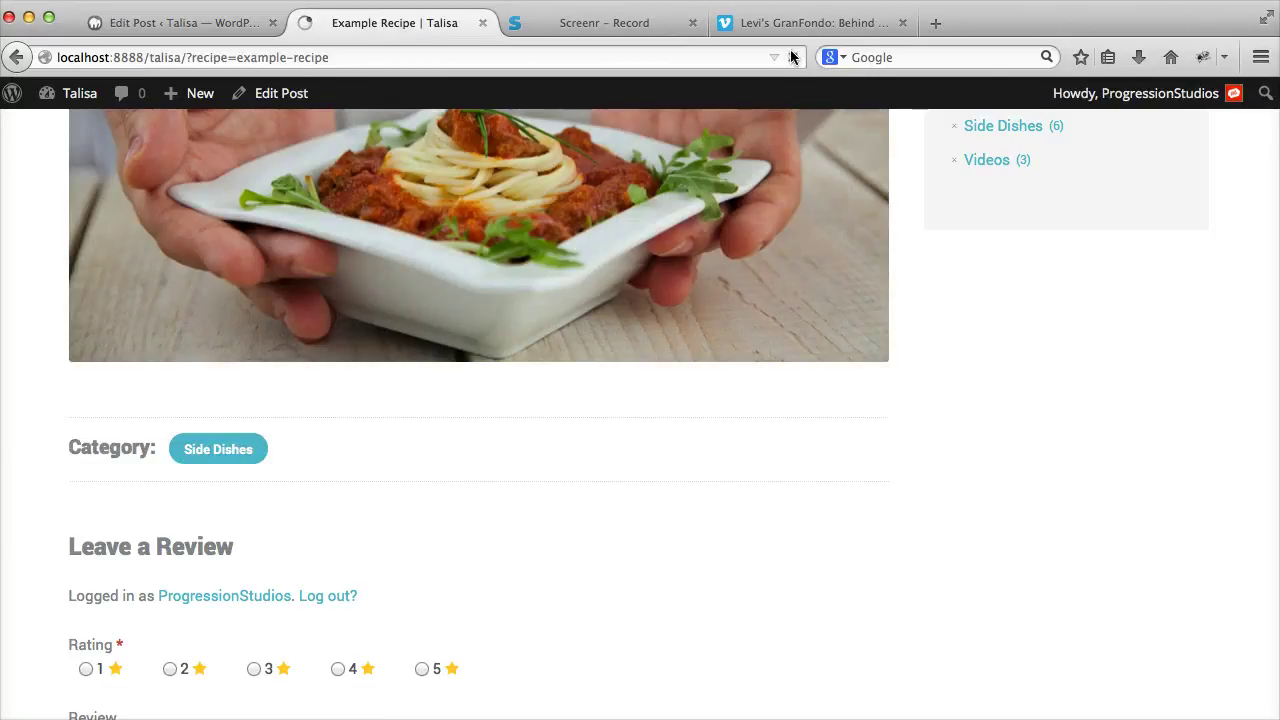
scroll(430, 380, down, 3)
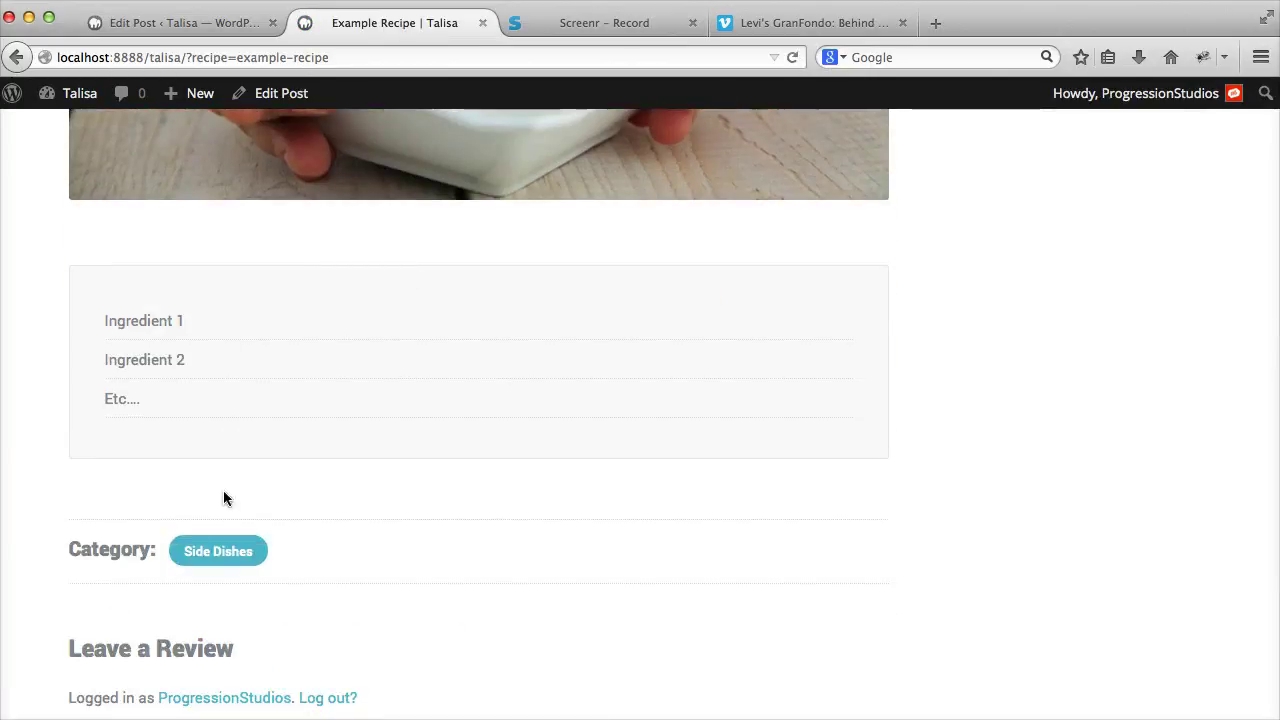
Add a numbered list Direction 1, Direction 2, etc... below the ingredients and update the post.
click(210, 12)
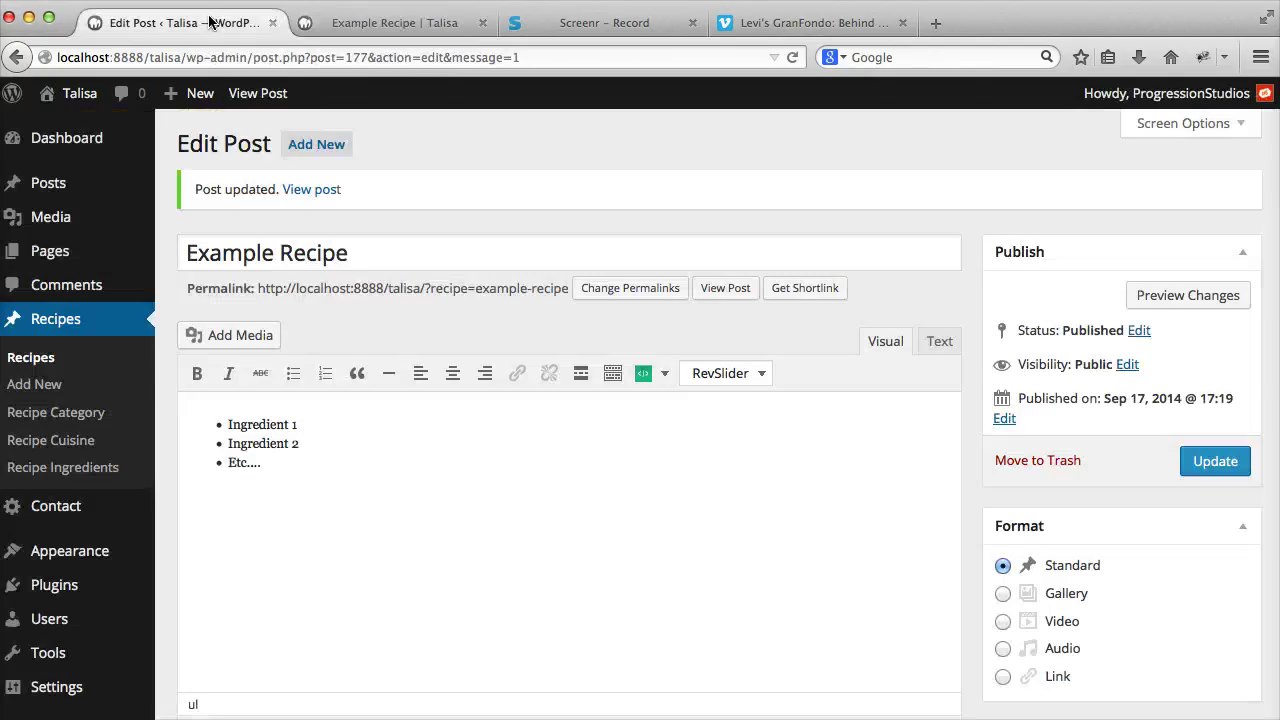
click(317, 478)
key(Return)
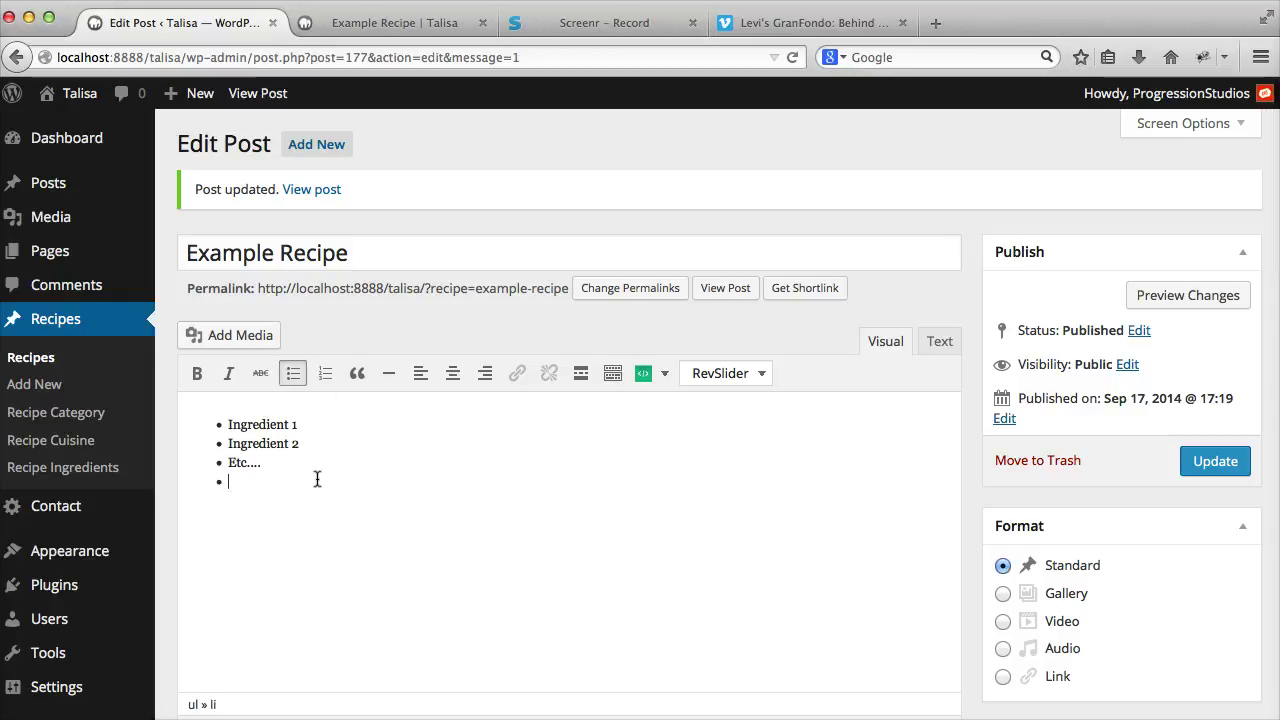
key(Return)
text(Direction 1)
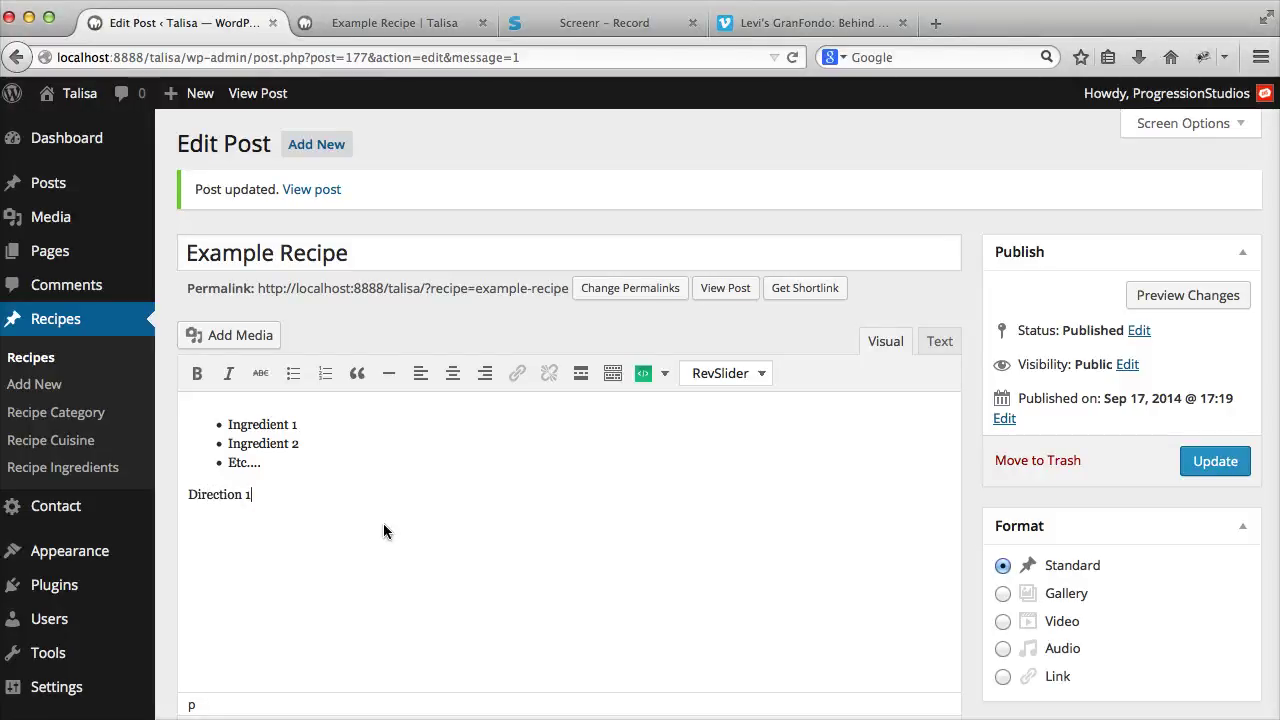
drag(281, 497, 185, 497)
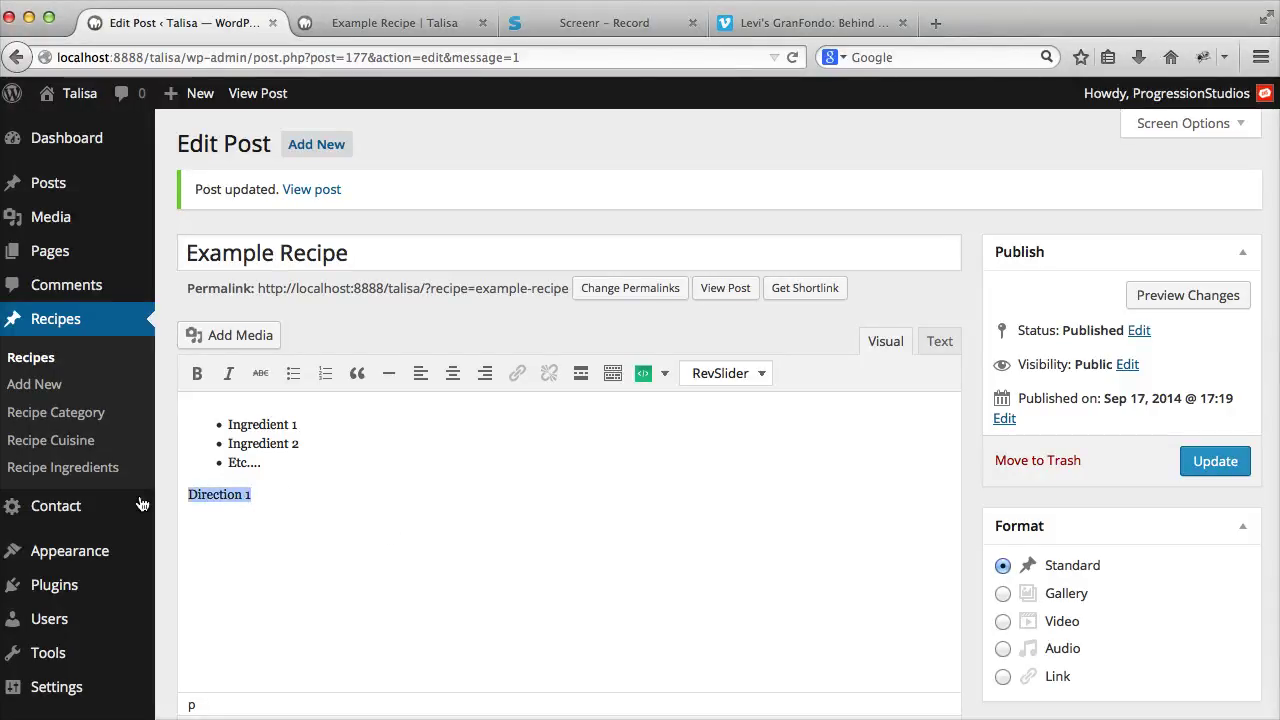
click(325, 373)
click(328, 491)
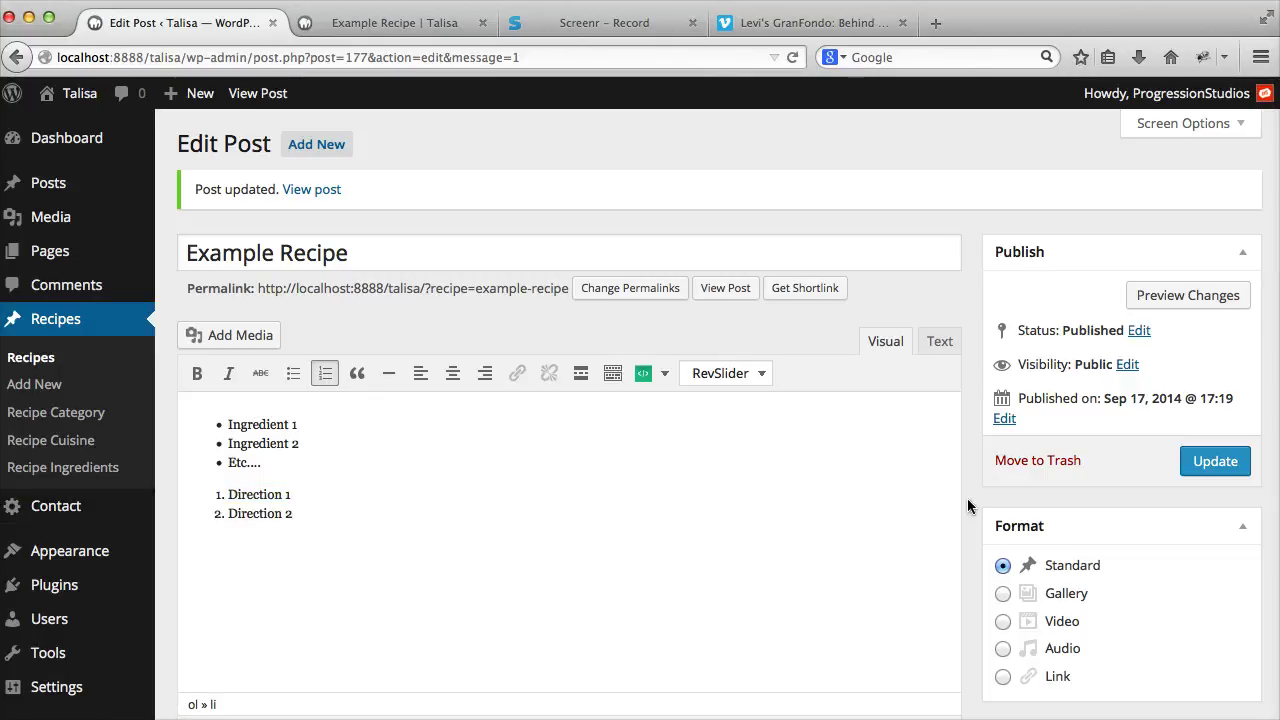
click(1205, 464)
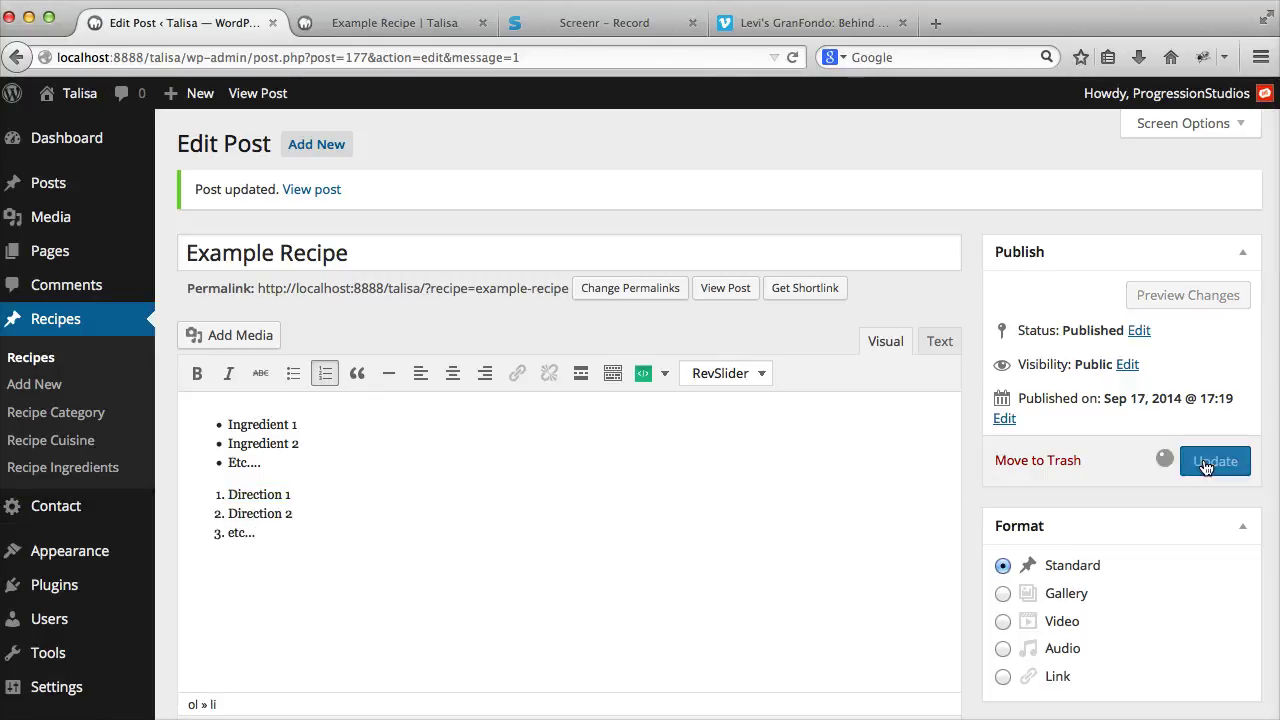
click(423, 24)
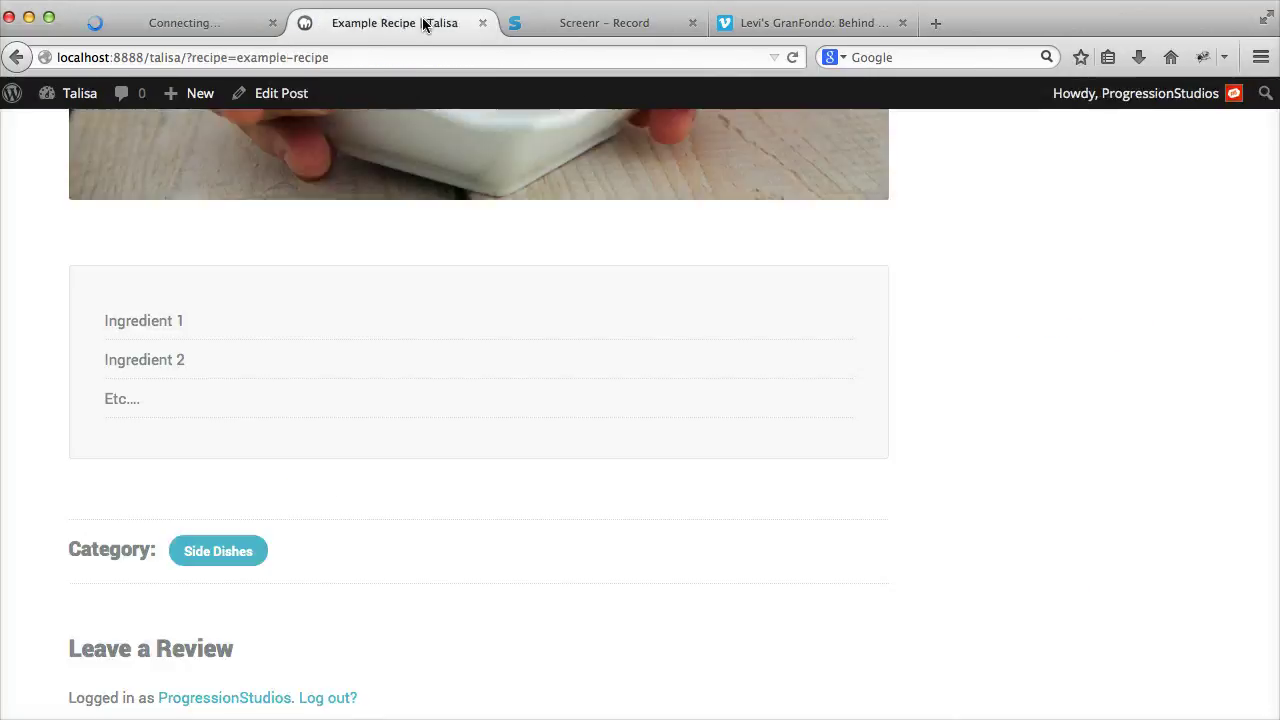
Reload the live recipe page and check the numbered directions beneath the ingredients.
click(793, 57)
scroll(157, 308, down, 3)
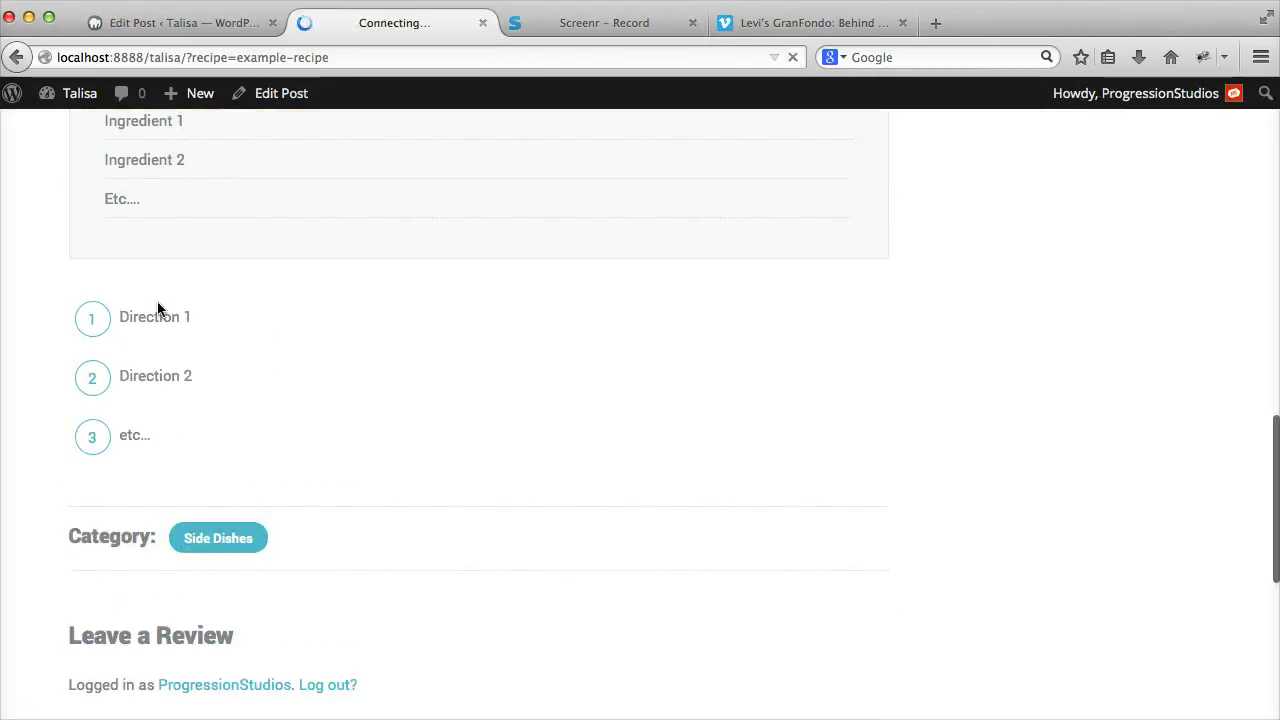
scroll(135, 340, up, 3)
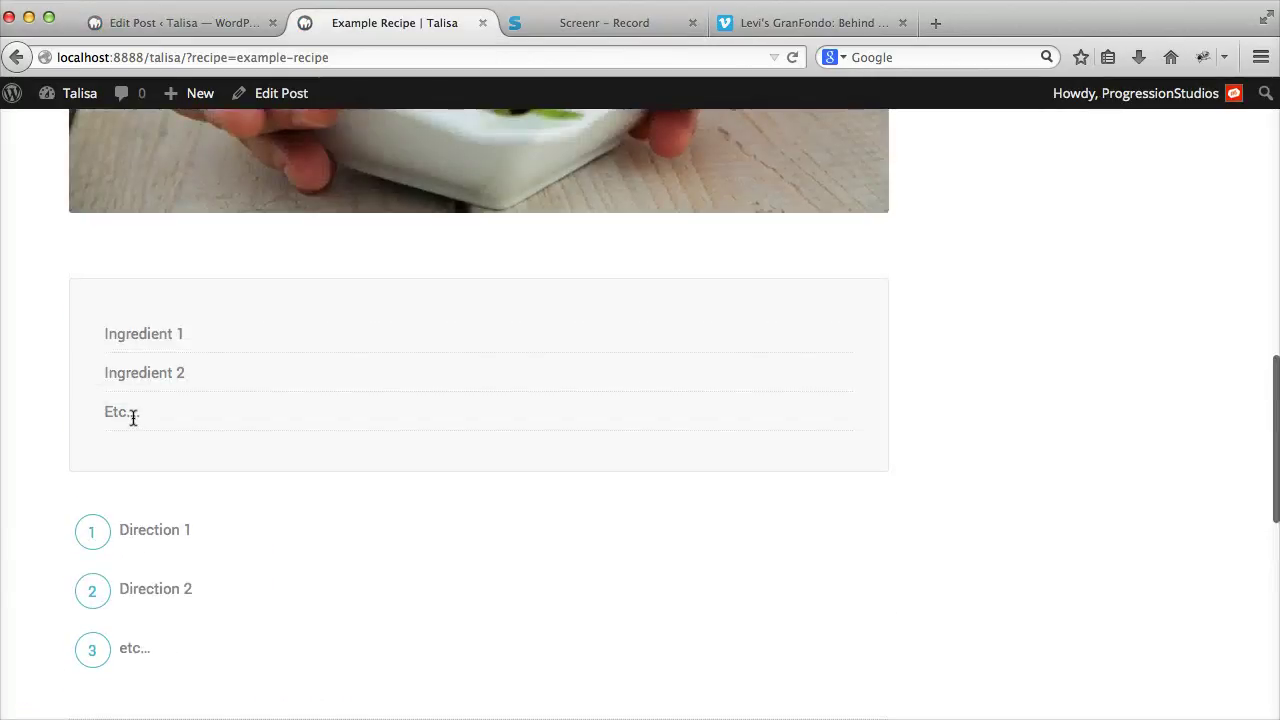
scroll(150, 387, down, 2)
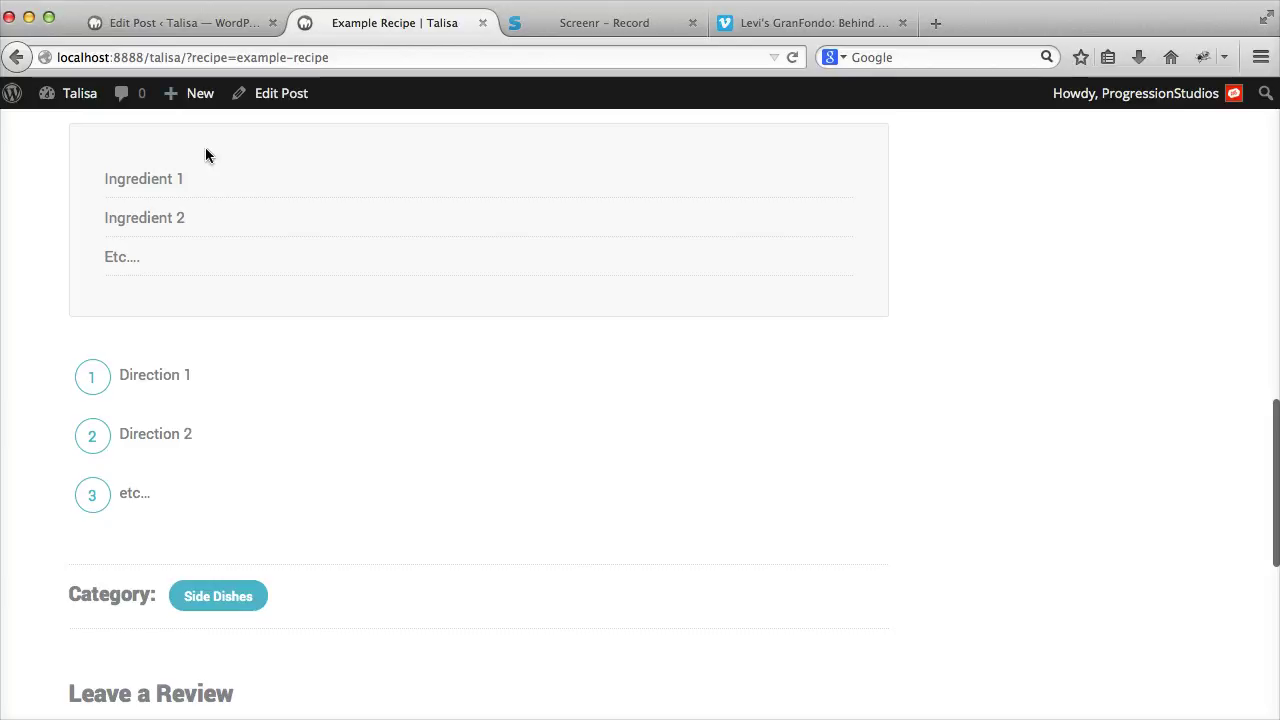
scroll(349, 392, down, 3)
scroll(349, 392, up, 5)
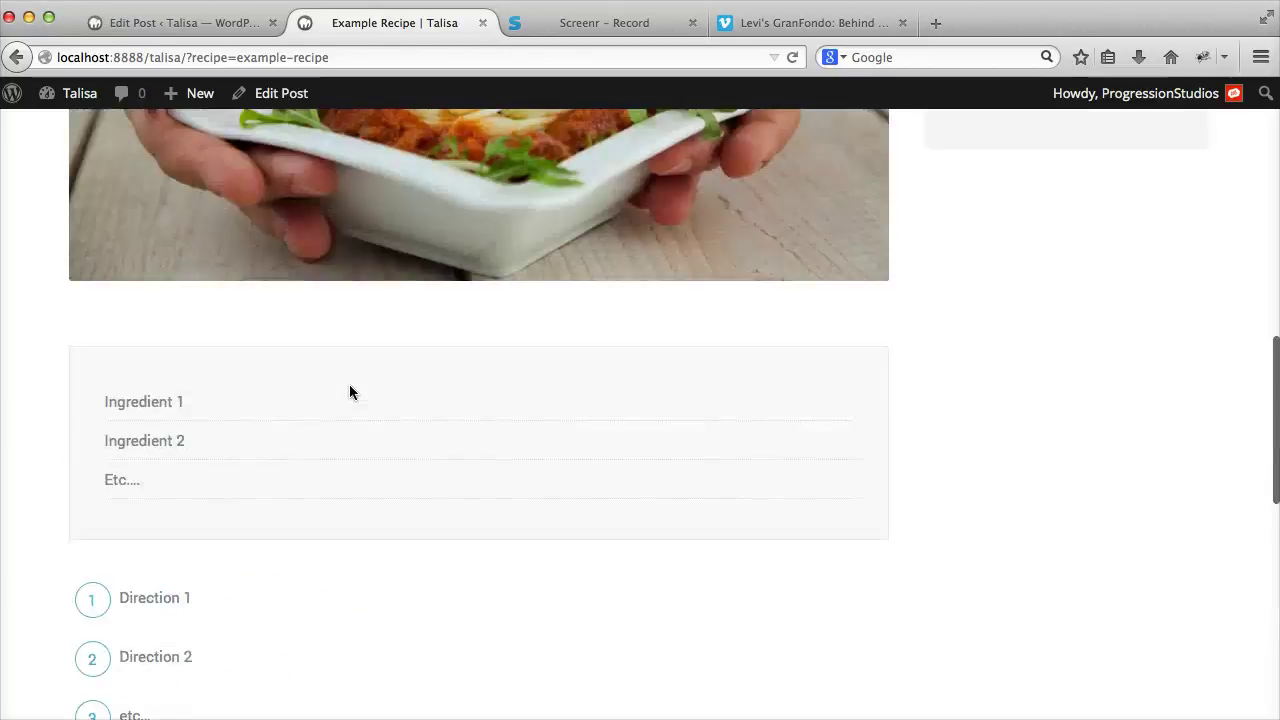
scroll(349, 386, up, 8)
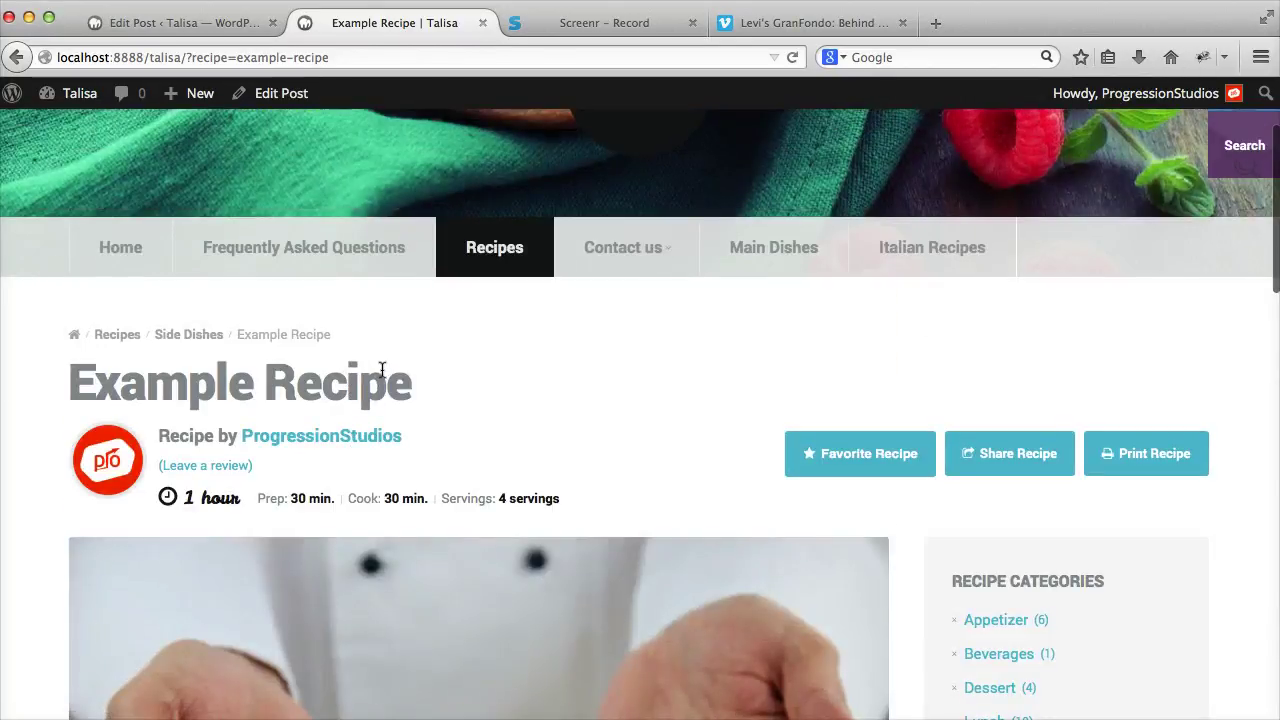
scroll(382, 370, down, 7)
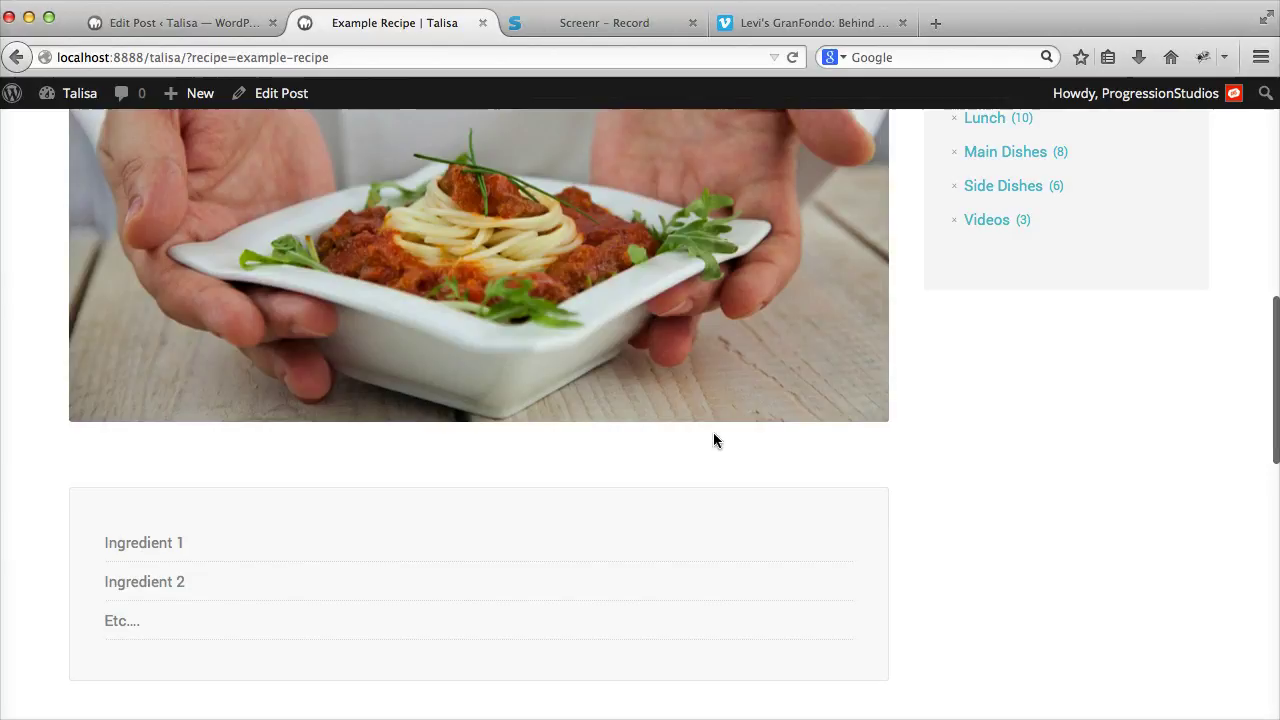
Upload three food photos to the recipe post and update it.
click(152, 22)
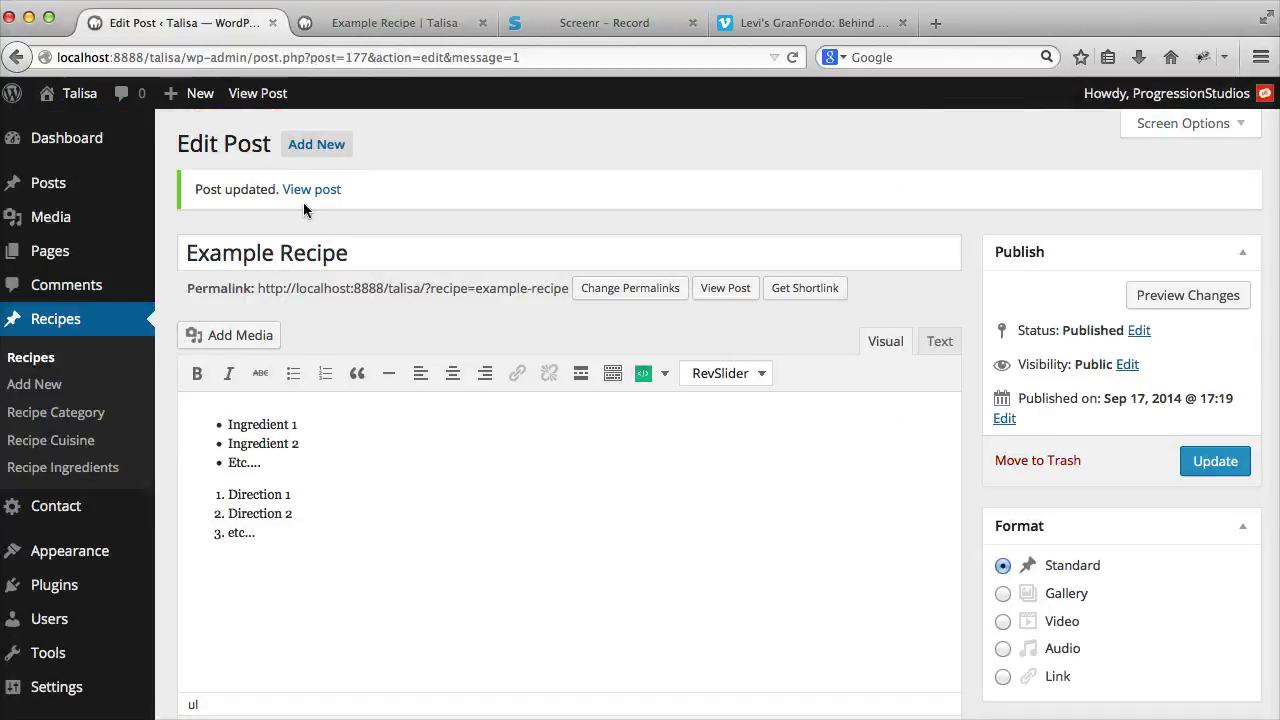
click(222, 335)
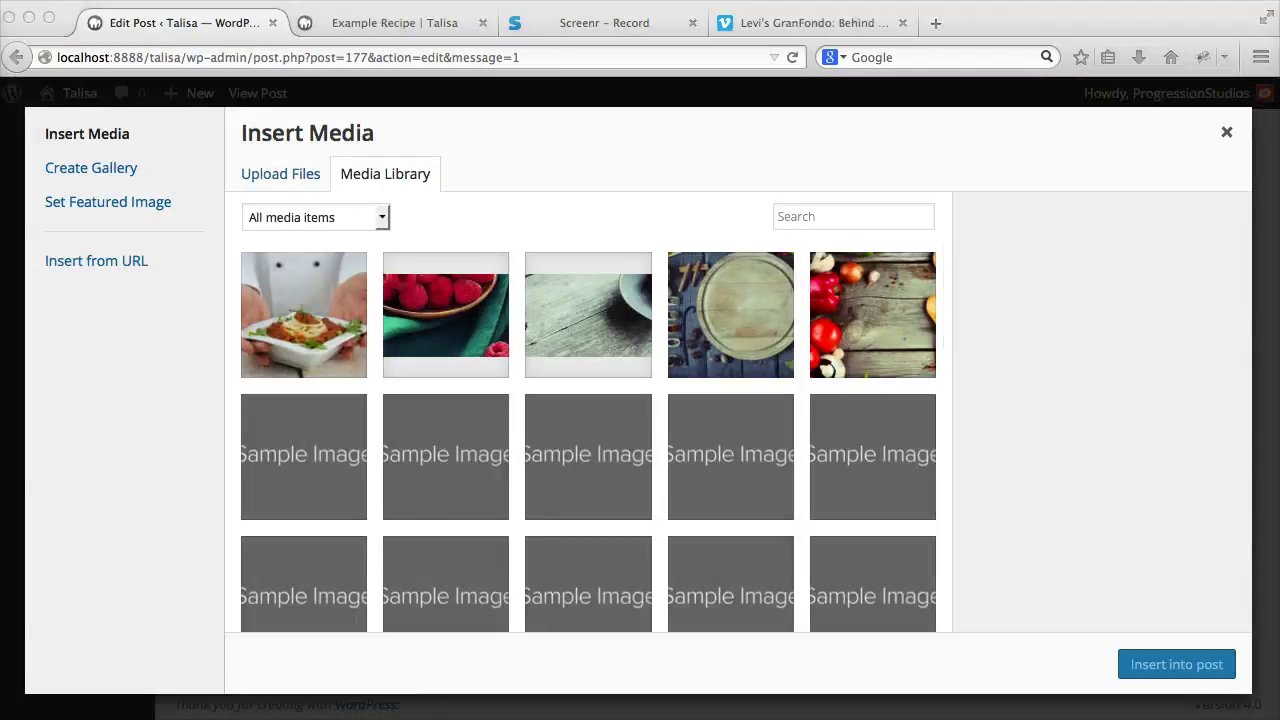
drag(1275, 400, 605, 345)
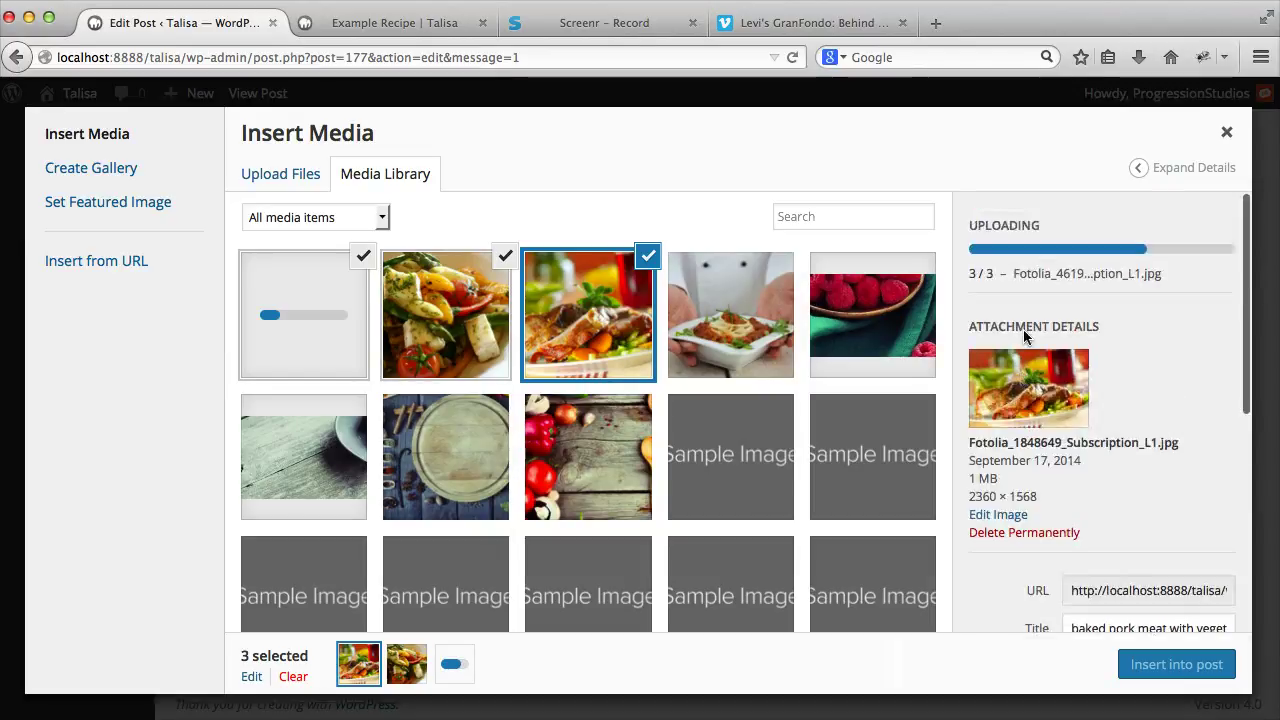
click(1228, 140)
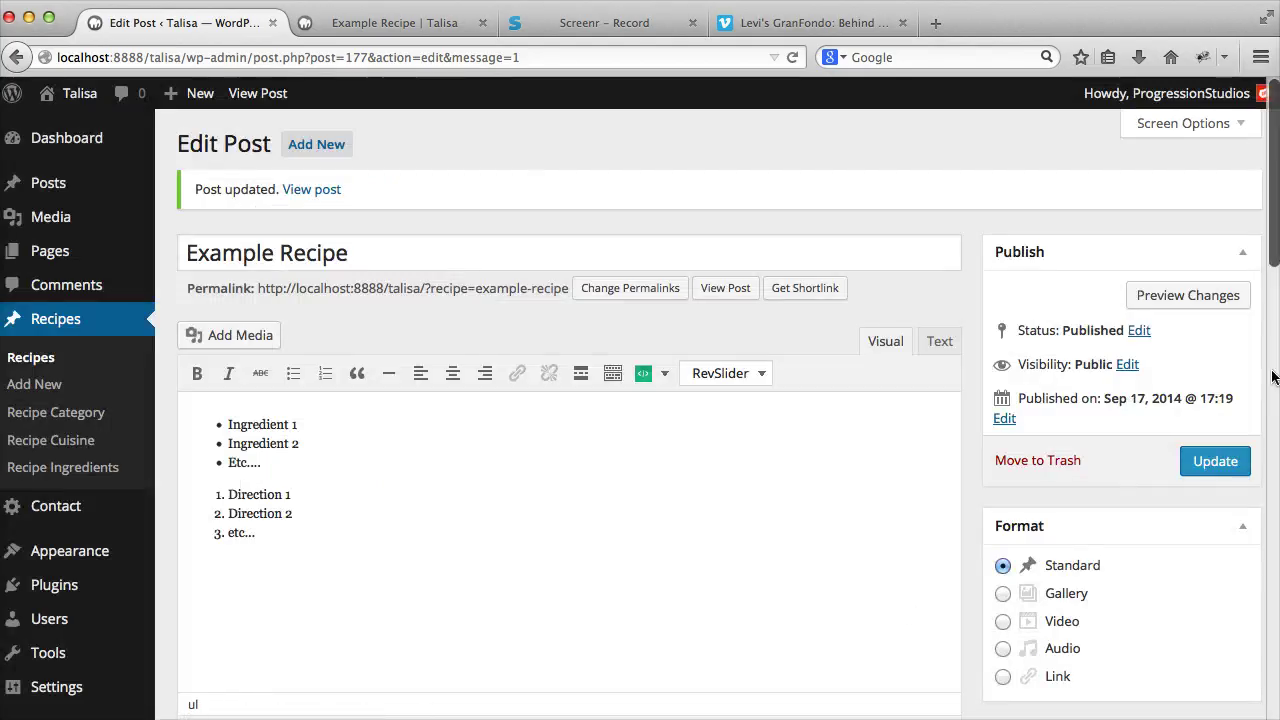
click(1200, 461)
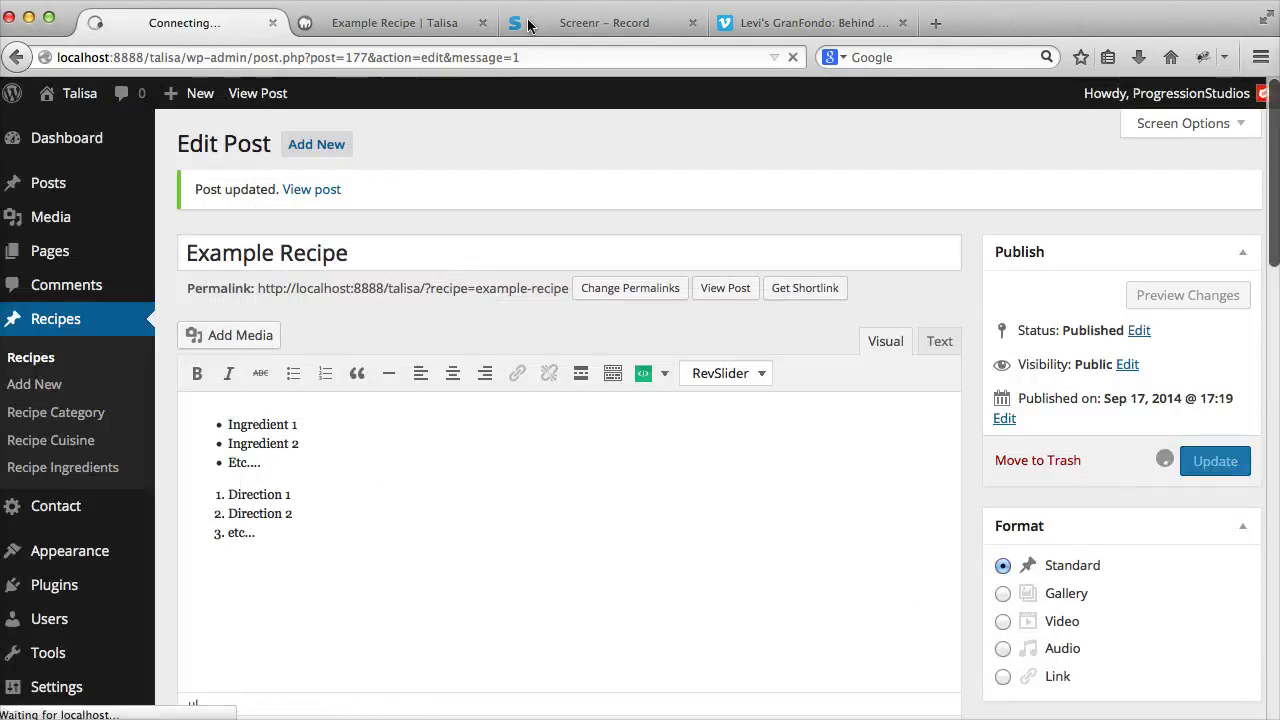
Reload the live recipe page to check the new gallery thumbnails beneath the chef image.
click(414, 23)
click(792, 57)
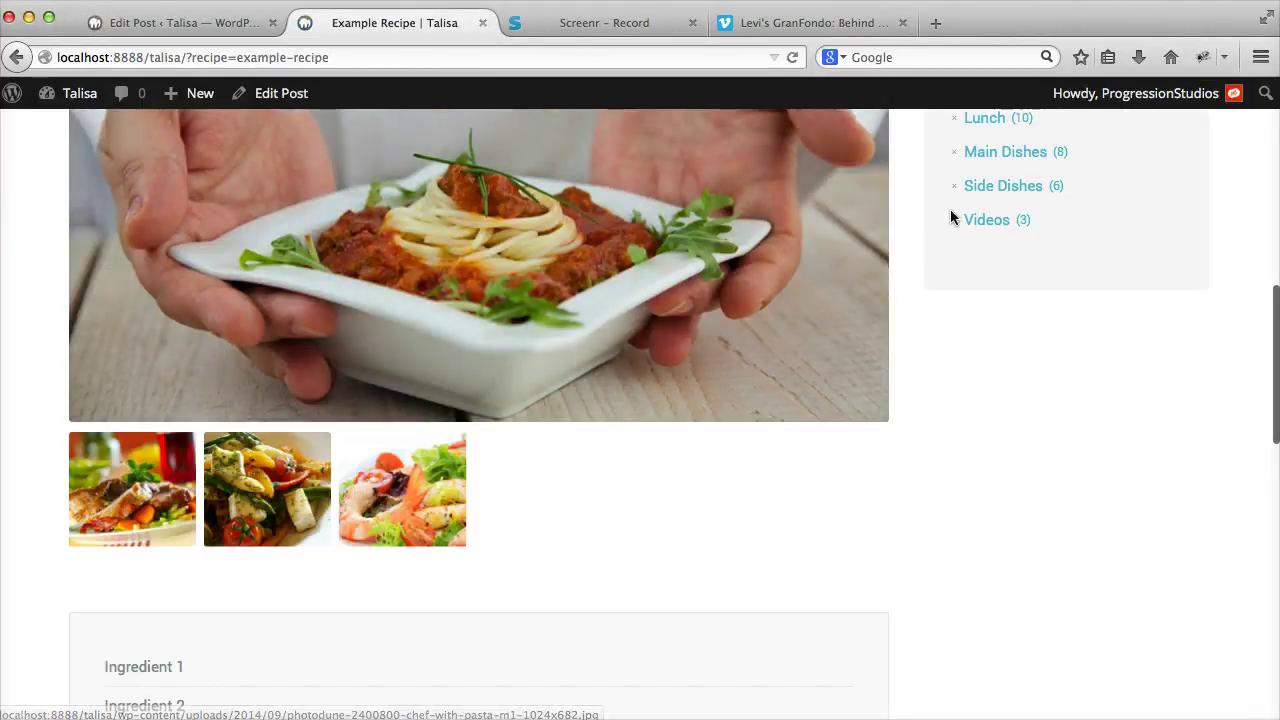
scroll(946, 209, down, 2)
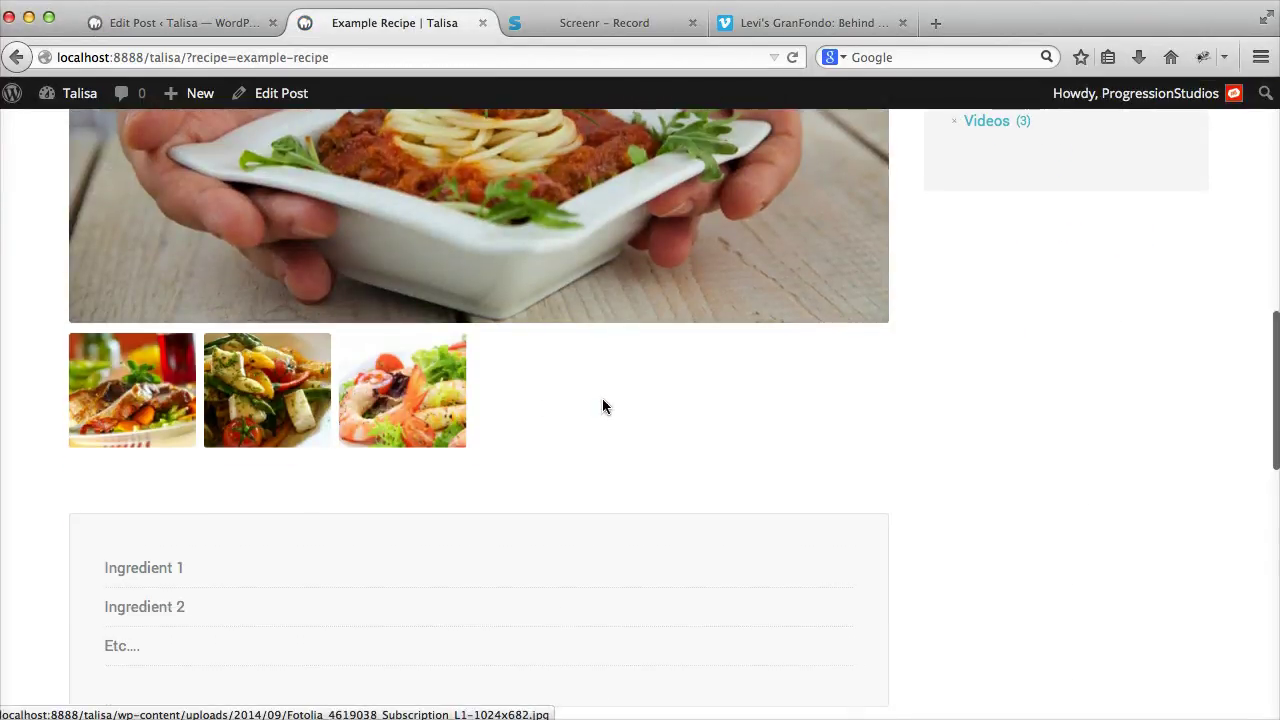
scroll(603, 405, up, 5)
click(190, 22)
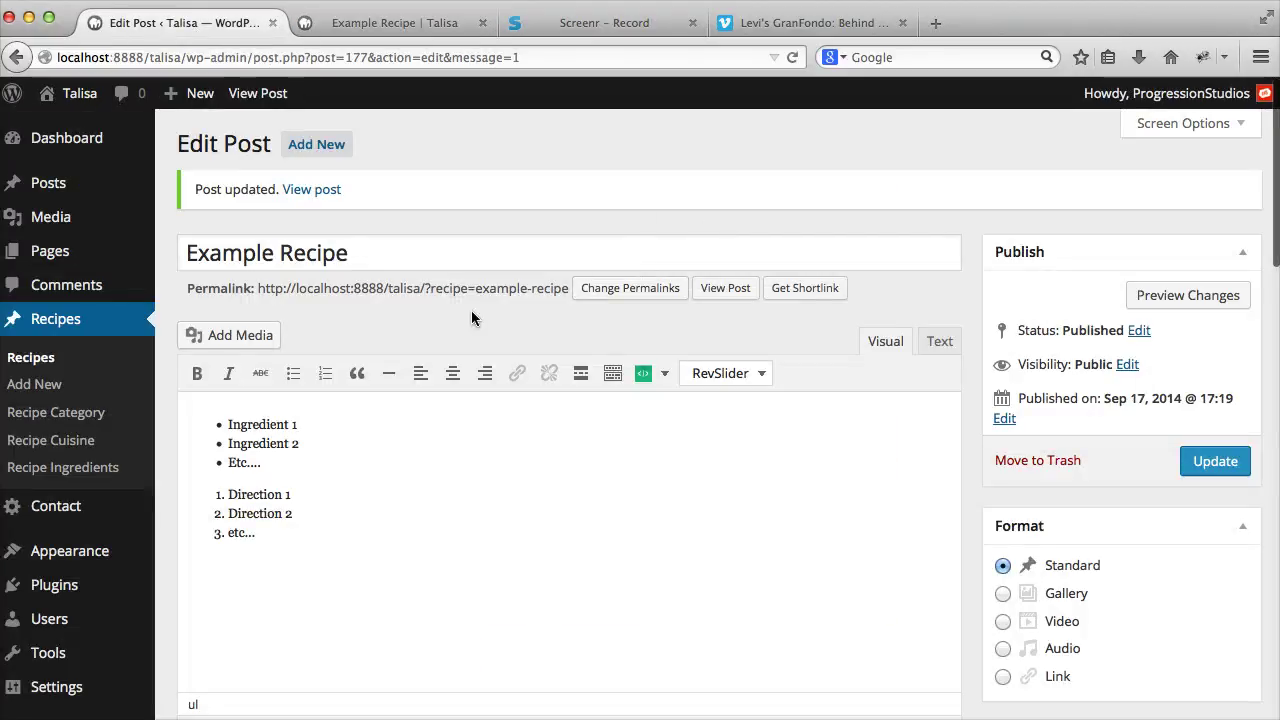
click(386, 22)
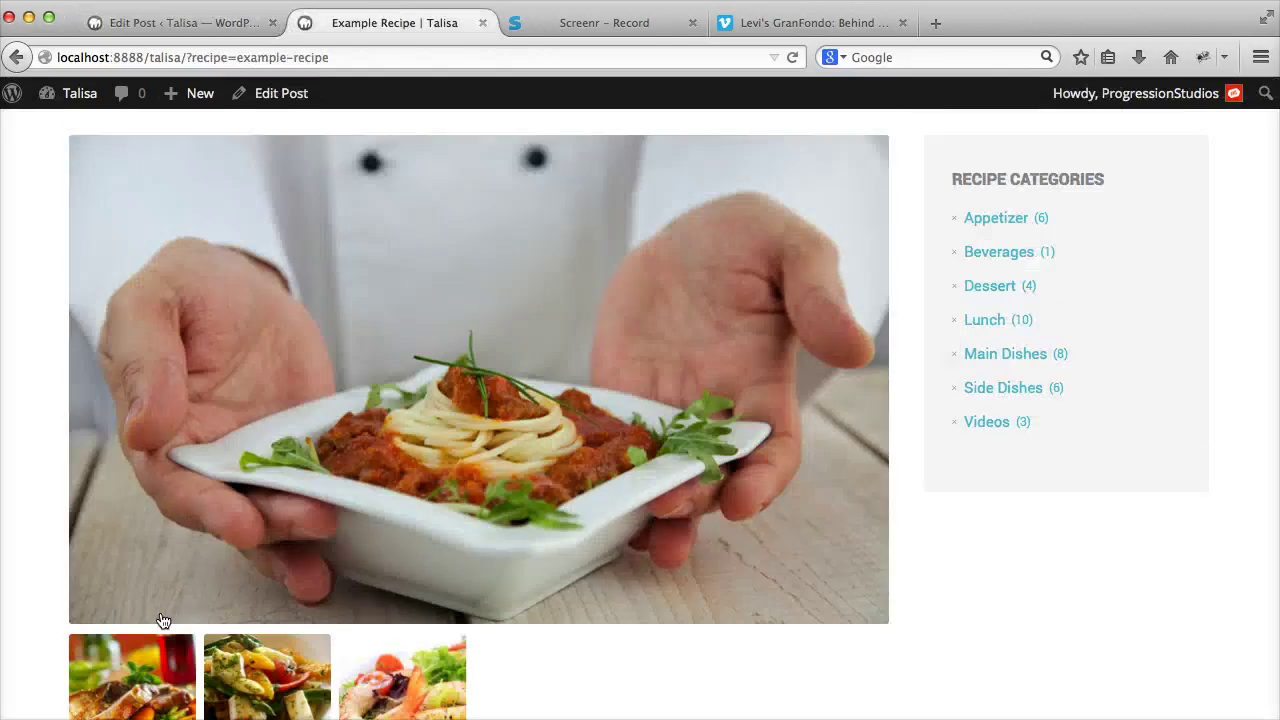
scroll(246, 534, down, 3)
In the post editor, show the media library filtered to images uploaded to this post.
click(172, 22)
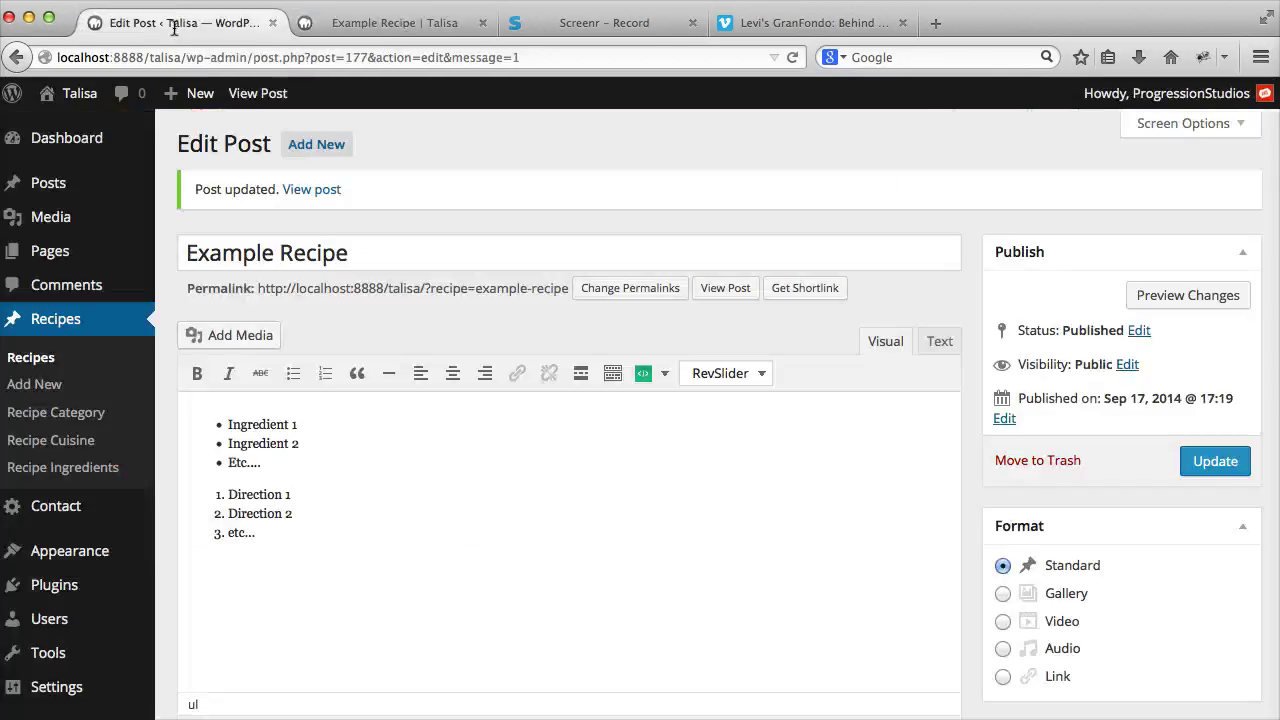
click(259, 338)
click(344, 218)
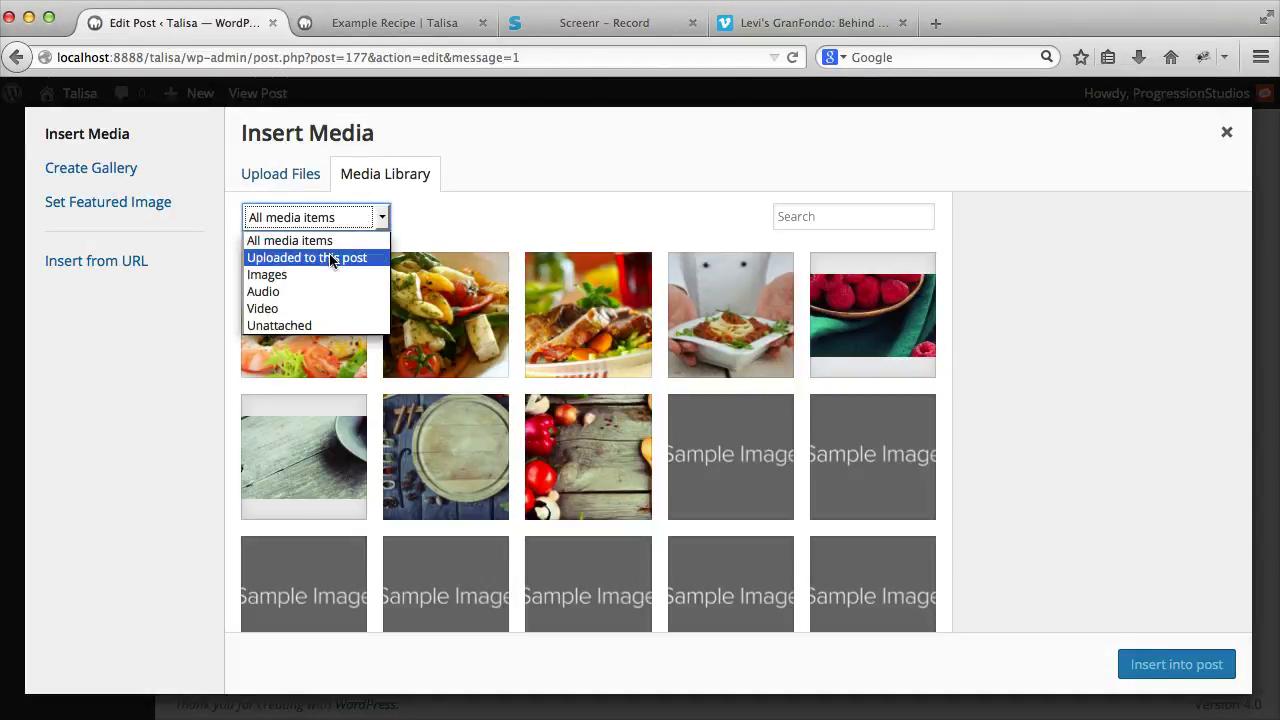
click(329, 253)
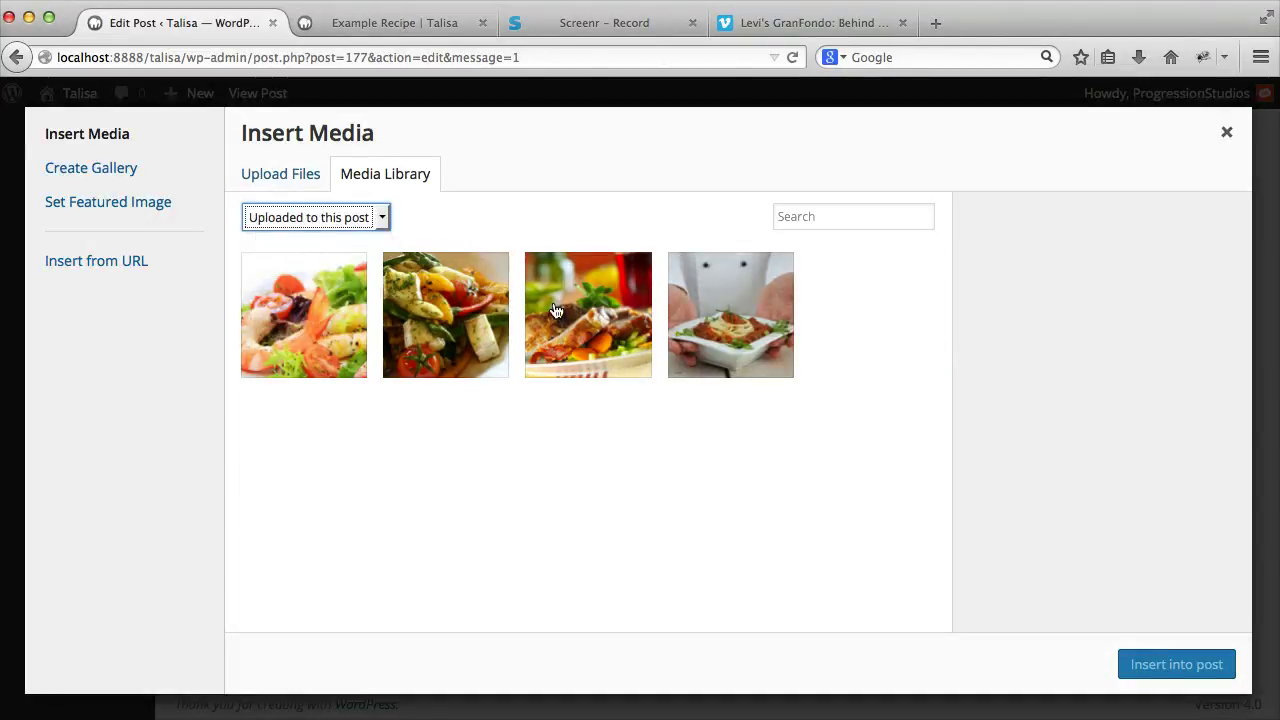
Move the meat dish photo to the first position, then update the post.
drag(571, 326, 318, 307)
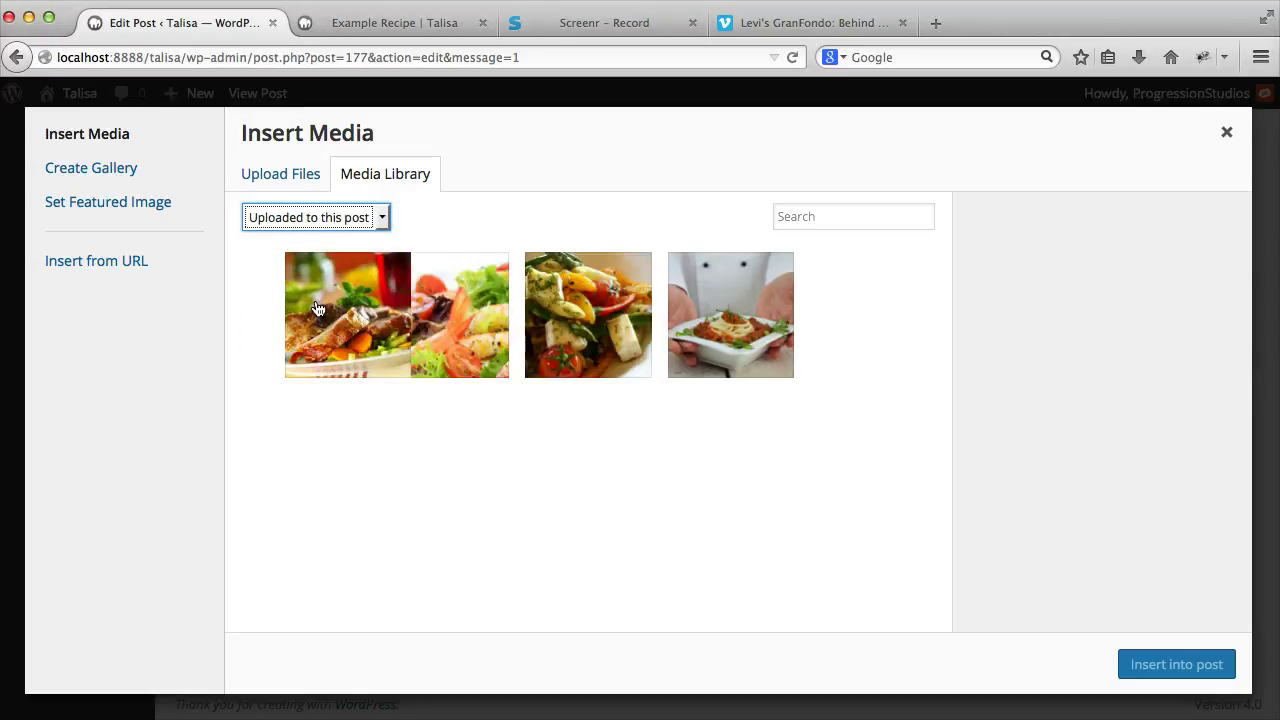
click(575, 311)
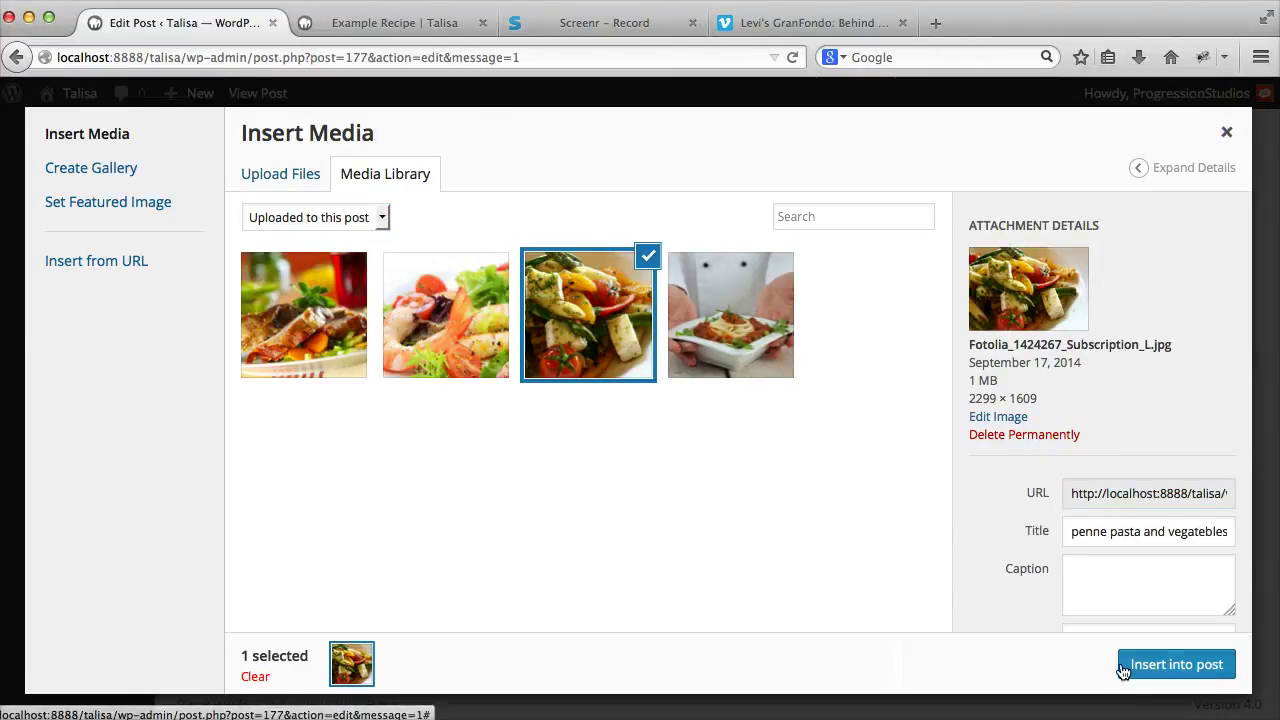
click(1227, 135)
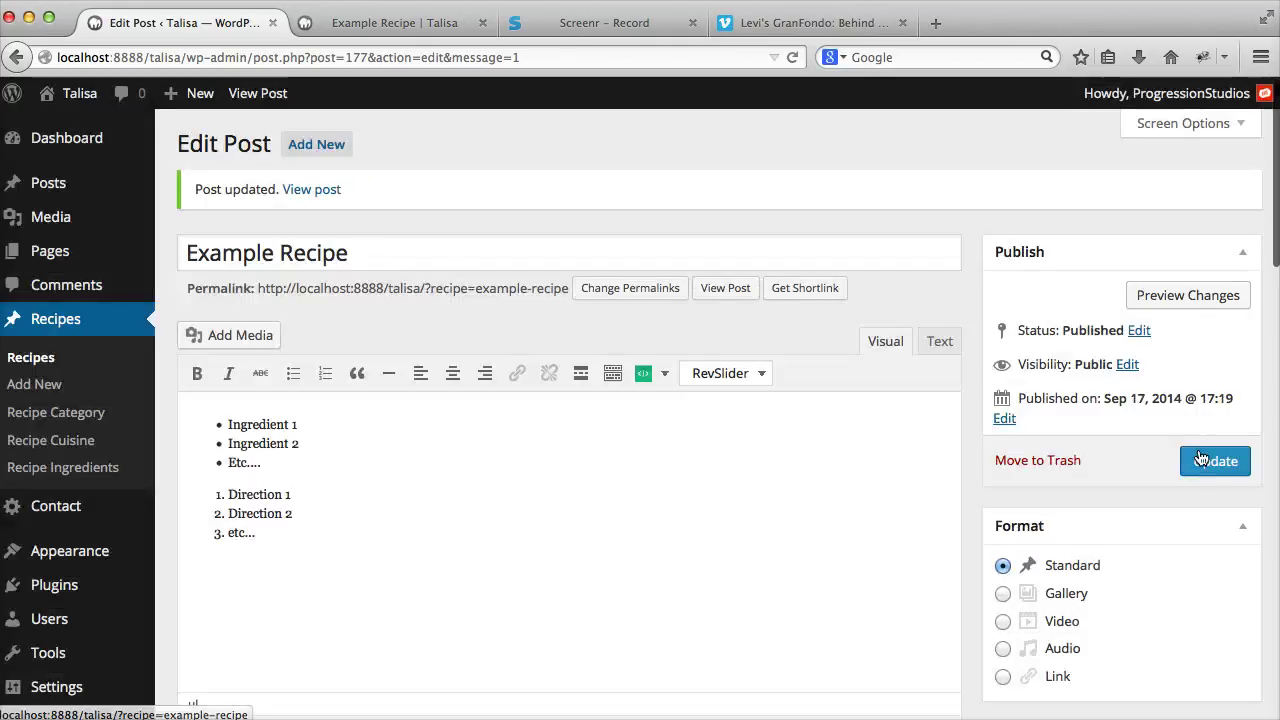
click(1214, 462)
Reload the live Example Recipe page and check the gallery order: meat, salad, vegetables.
click(410, 22)
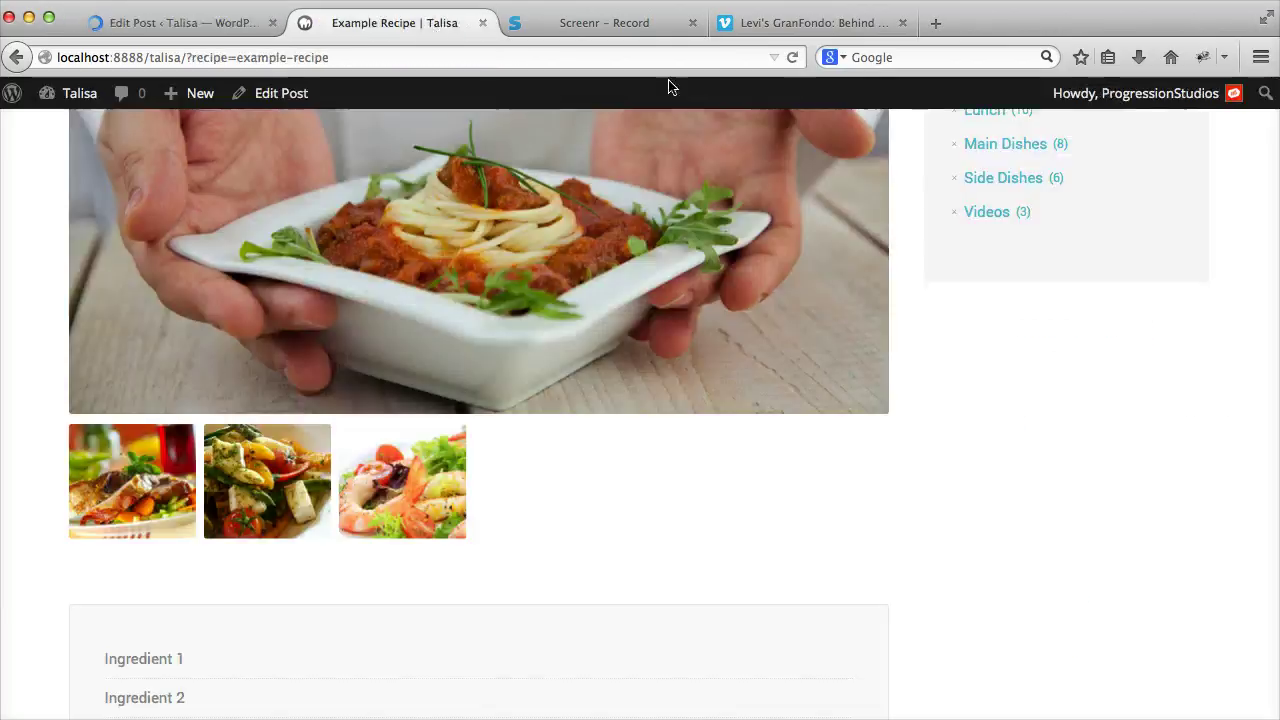
click(792, 60)
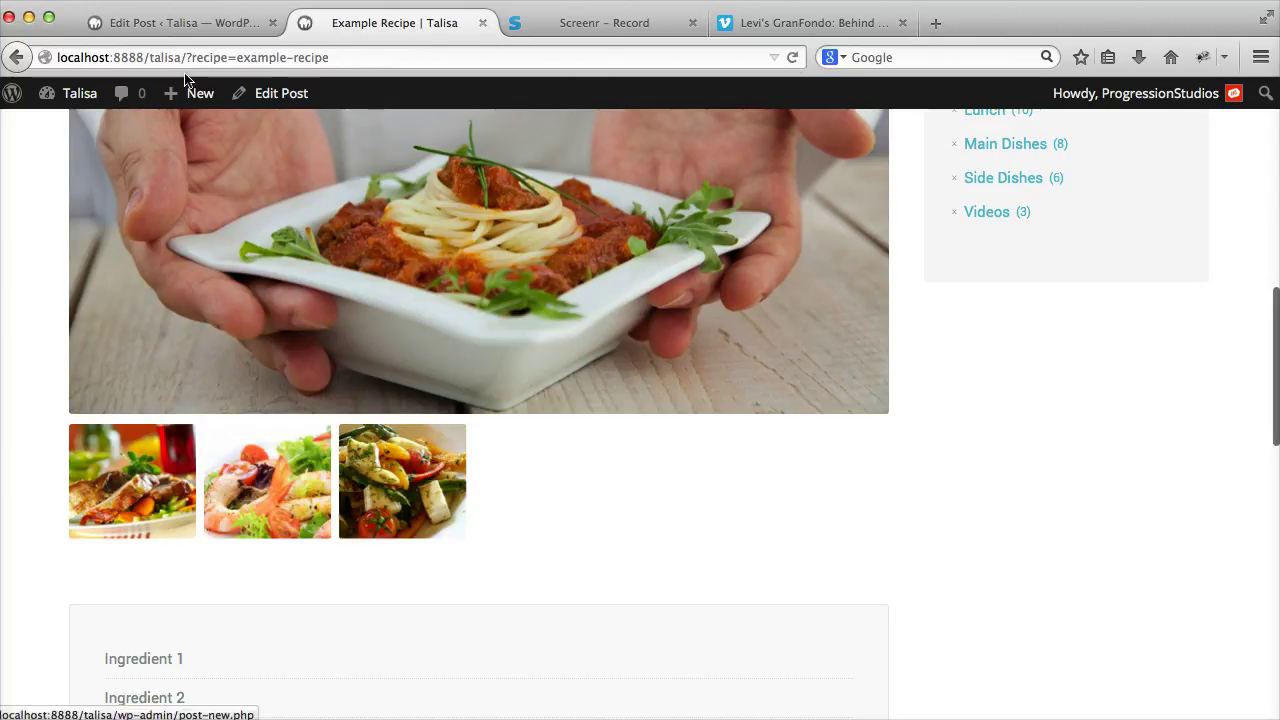
scroll(480, 450, up, 5)
scroll(489, 423, down, 10)
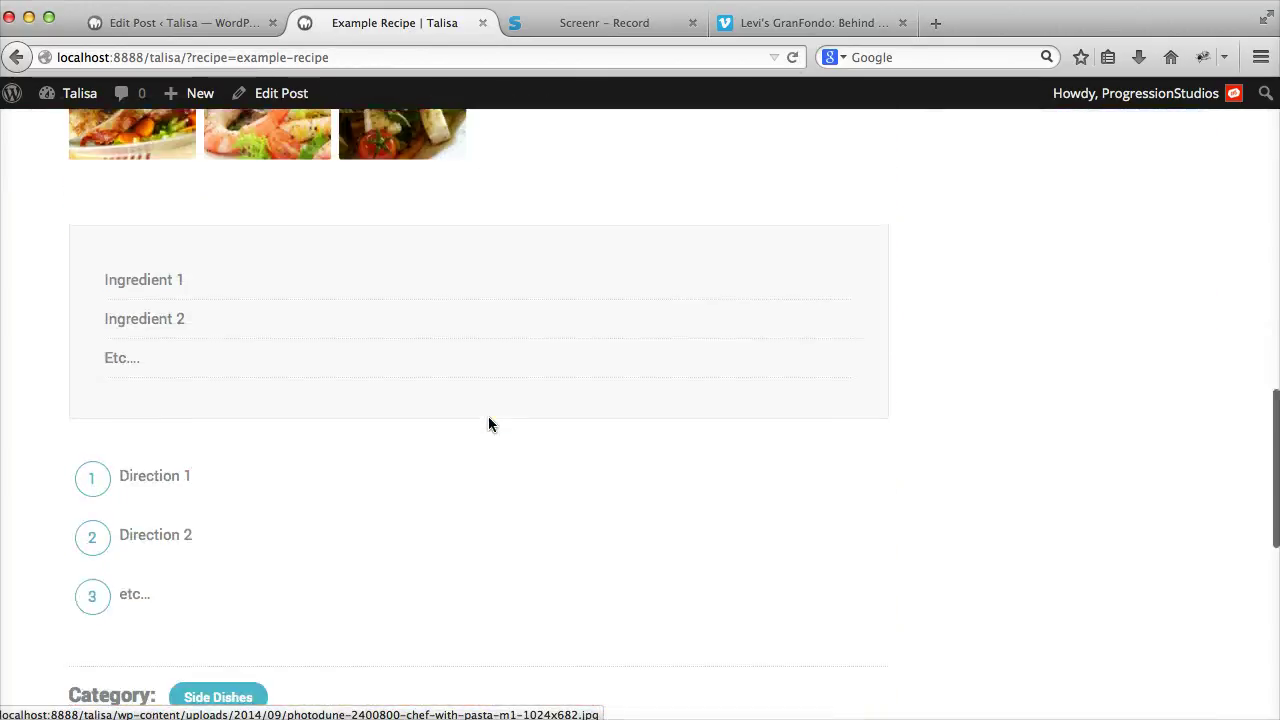
scroll(471, 394, up, 2)
click(183, 28)
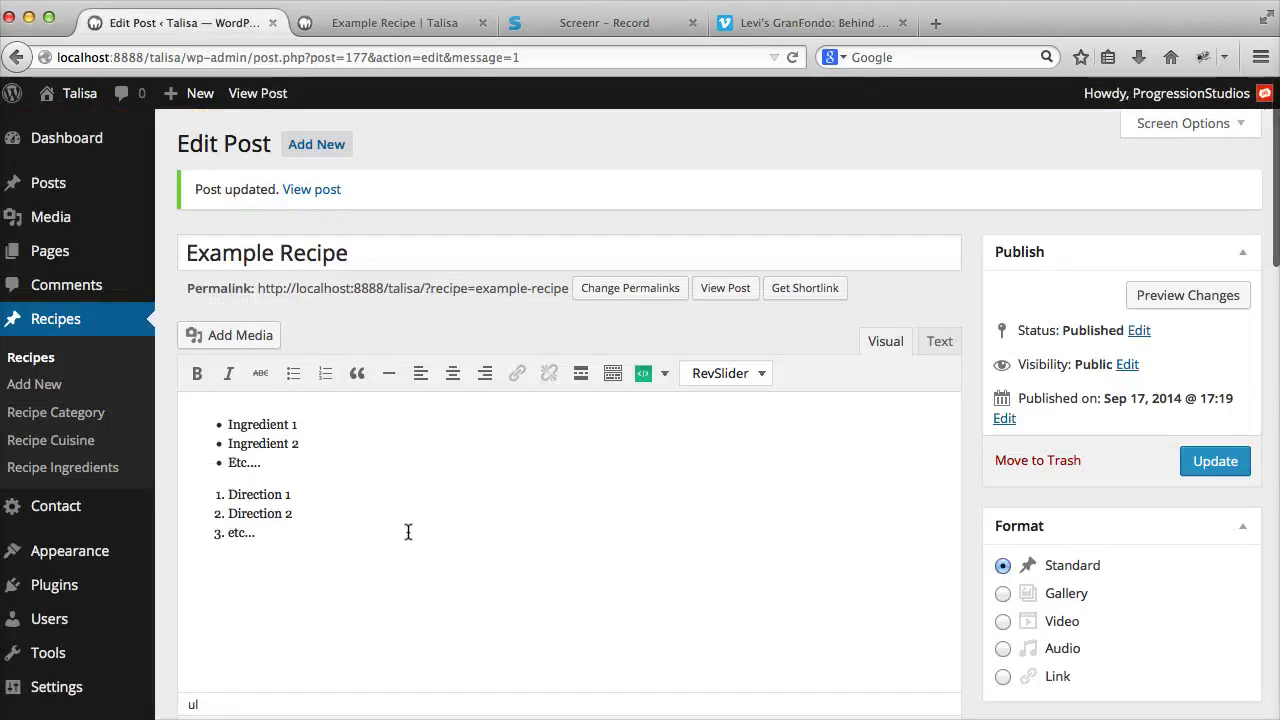
scroll(418, 474, down, 15)
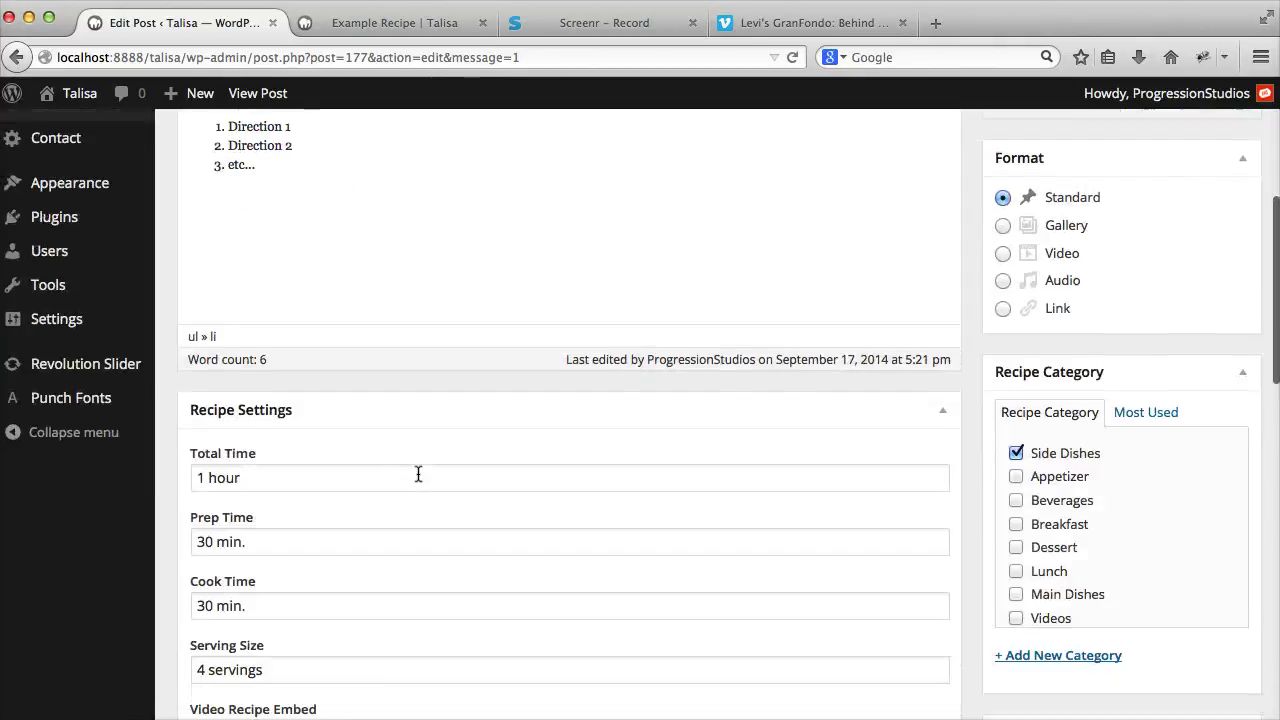
scroll(418, 474, down, 3)
scroll(410, 460, up, 15)
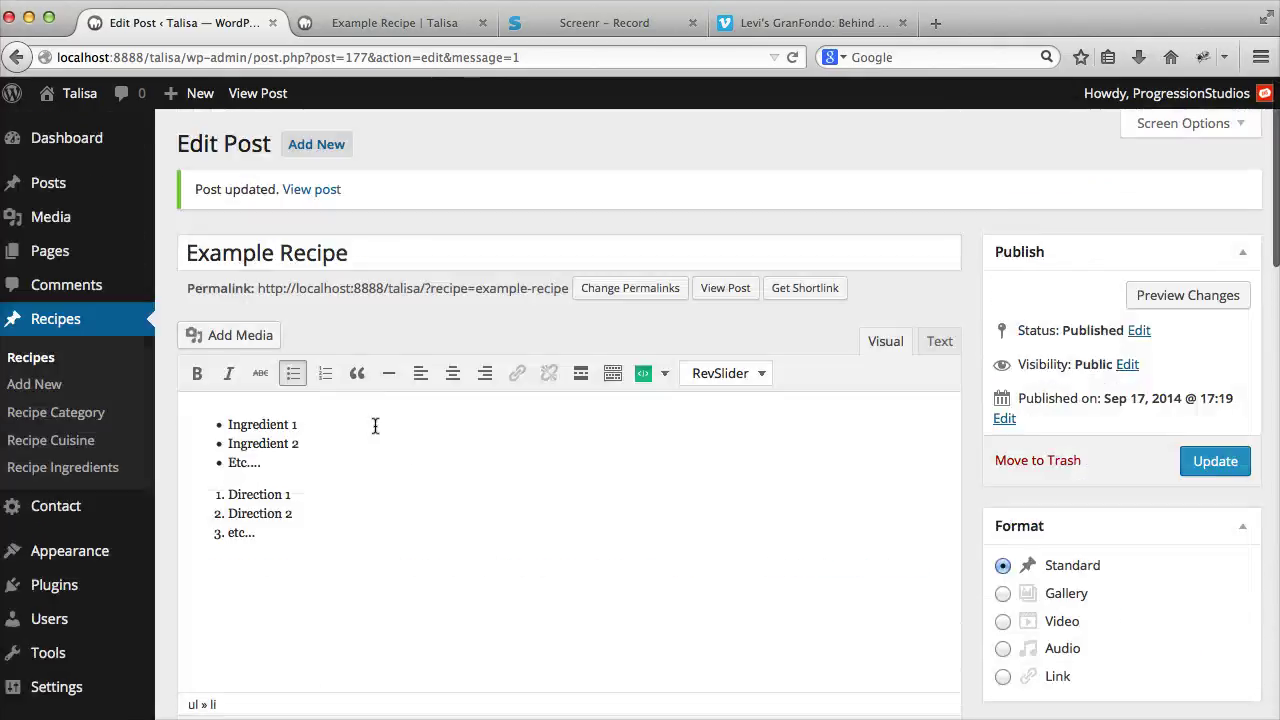
click(250, 334)
click(305, 217)
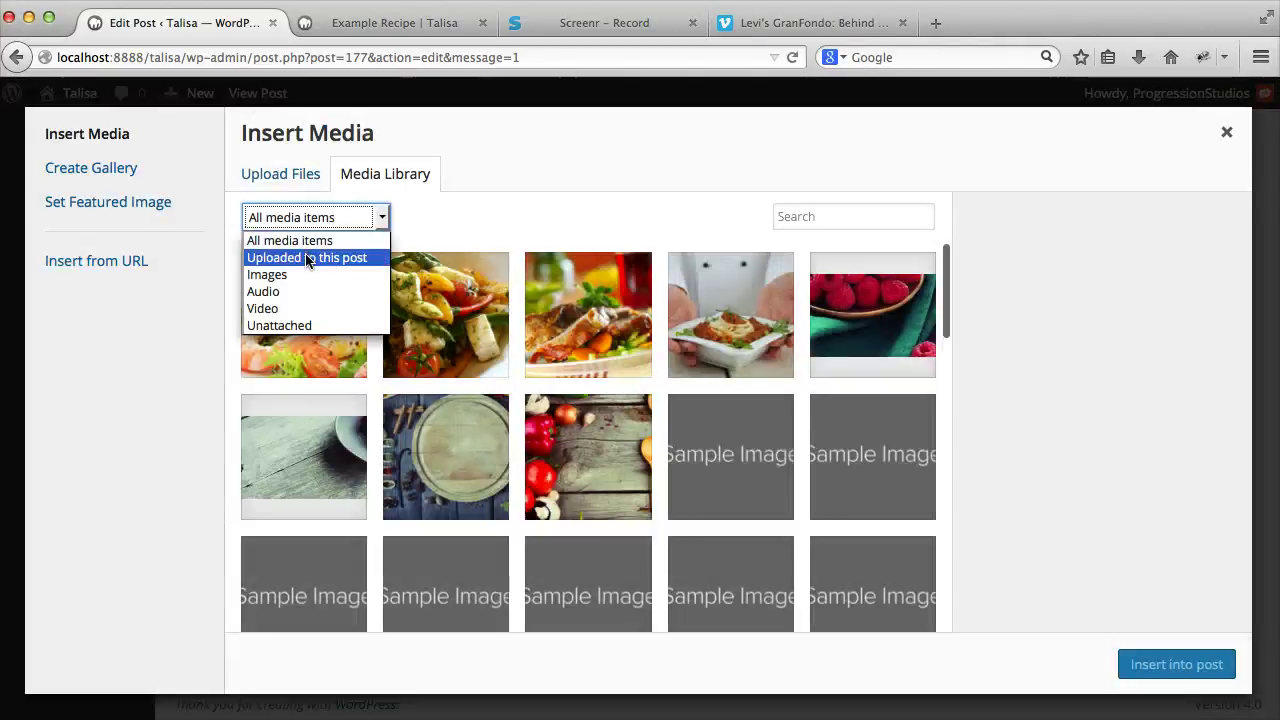
click(330, 260)
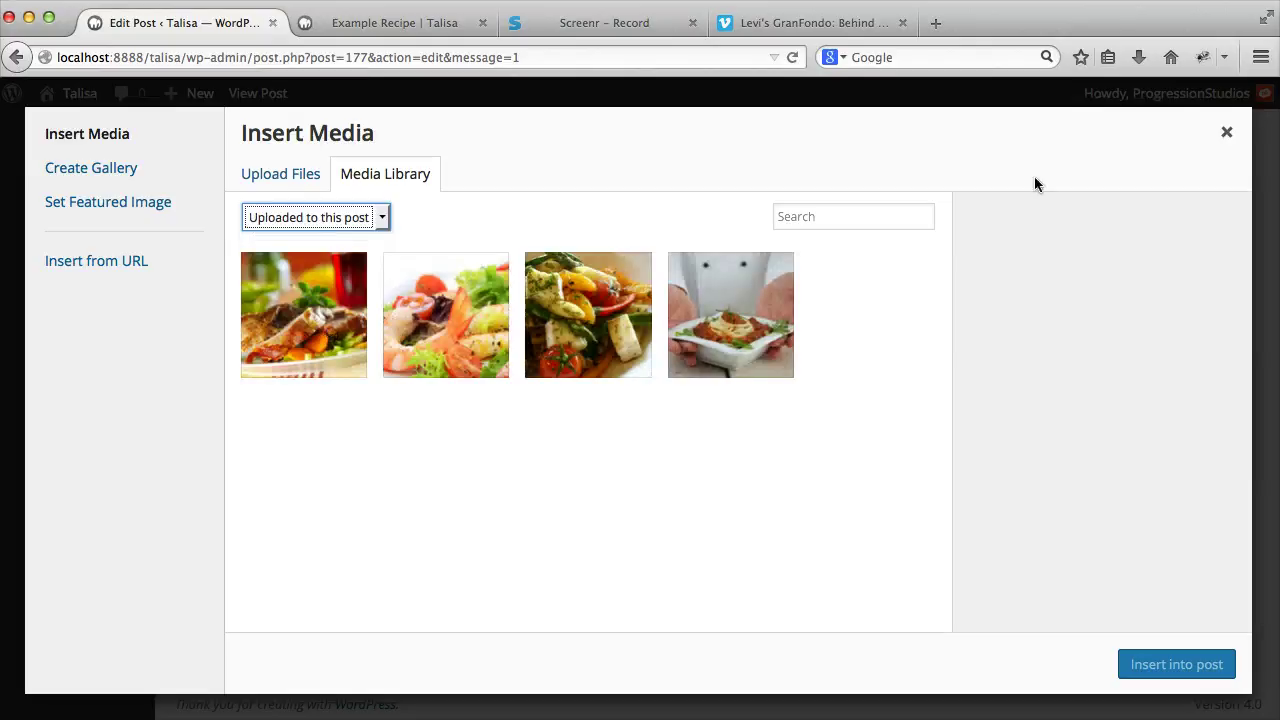
click(1228, 133)
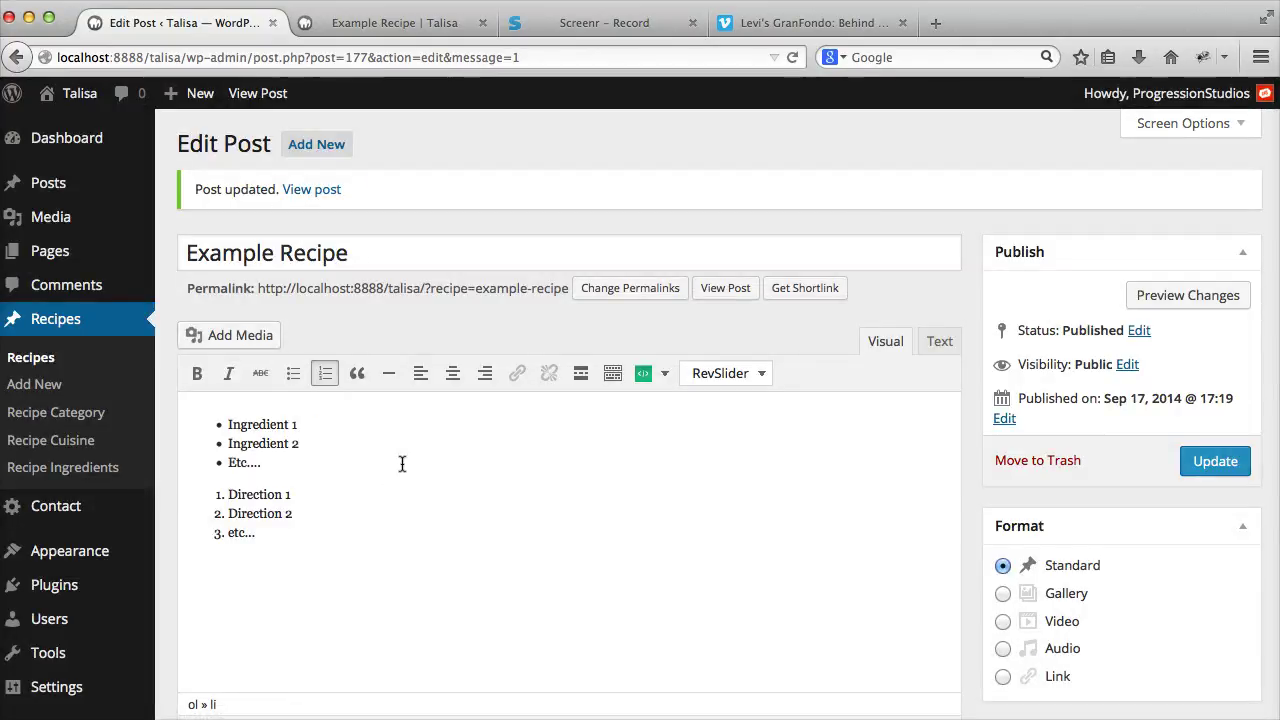
Remove the post's featured image and update the Example Recipe post.
scroll(402, 463, down, 15)
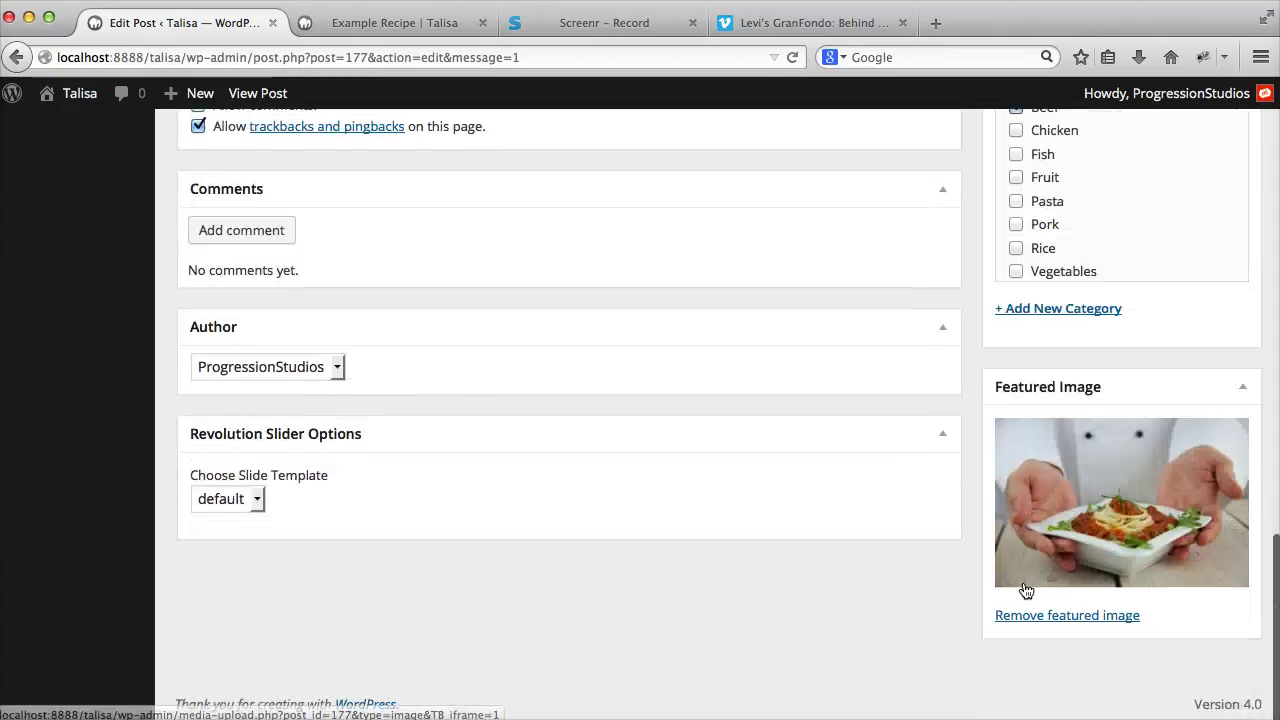
click(1068, 616)
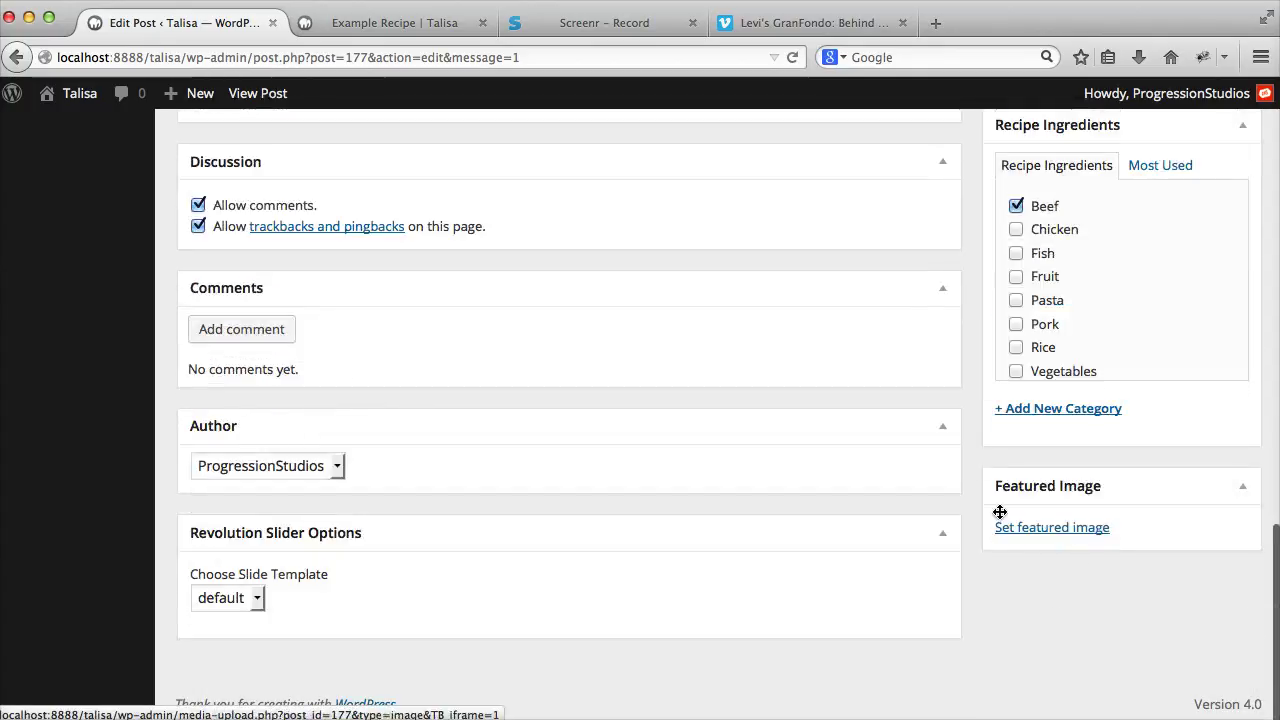
scroll(924, 466, up, 4)
scroll(923, 463, up, 10)
click(1214, 462)
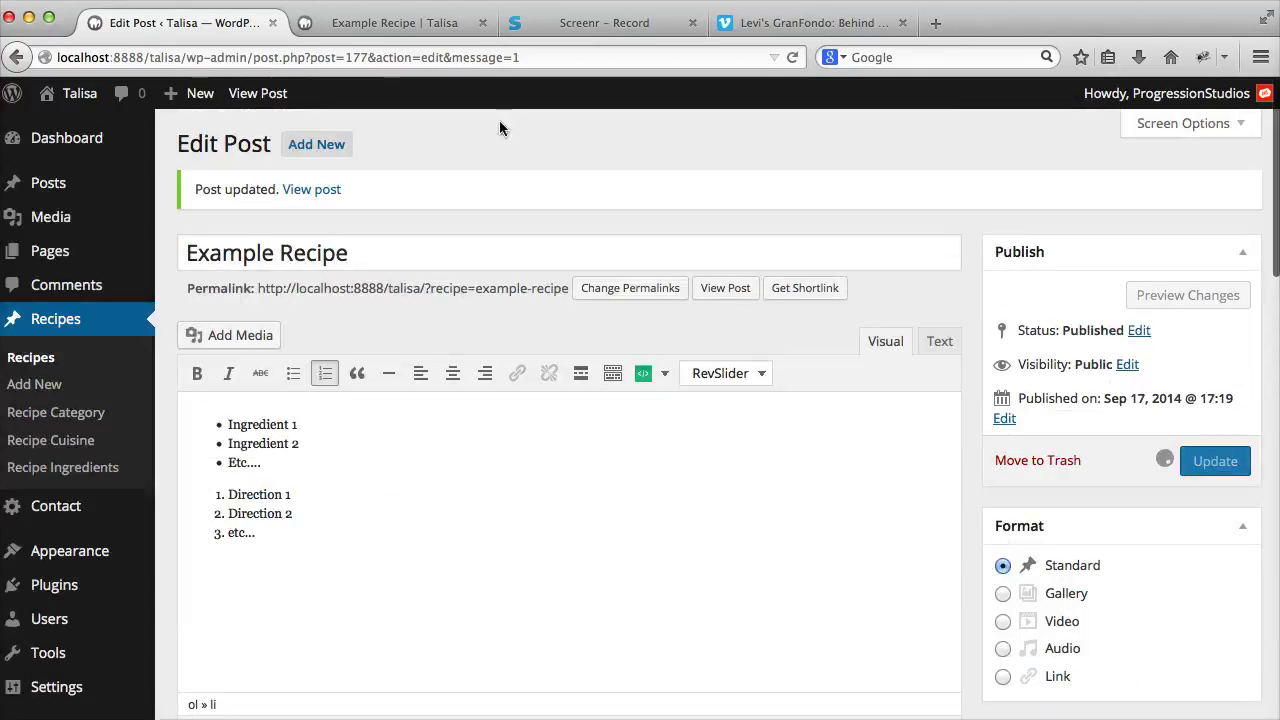
Reload the recipe page, reopen Example Recipe from the recipes list, then return to the editor.
click(395, 22)
click(787, 56)
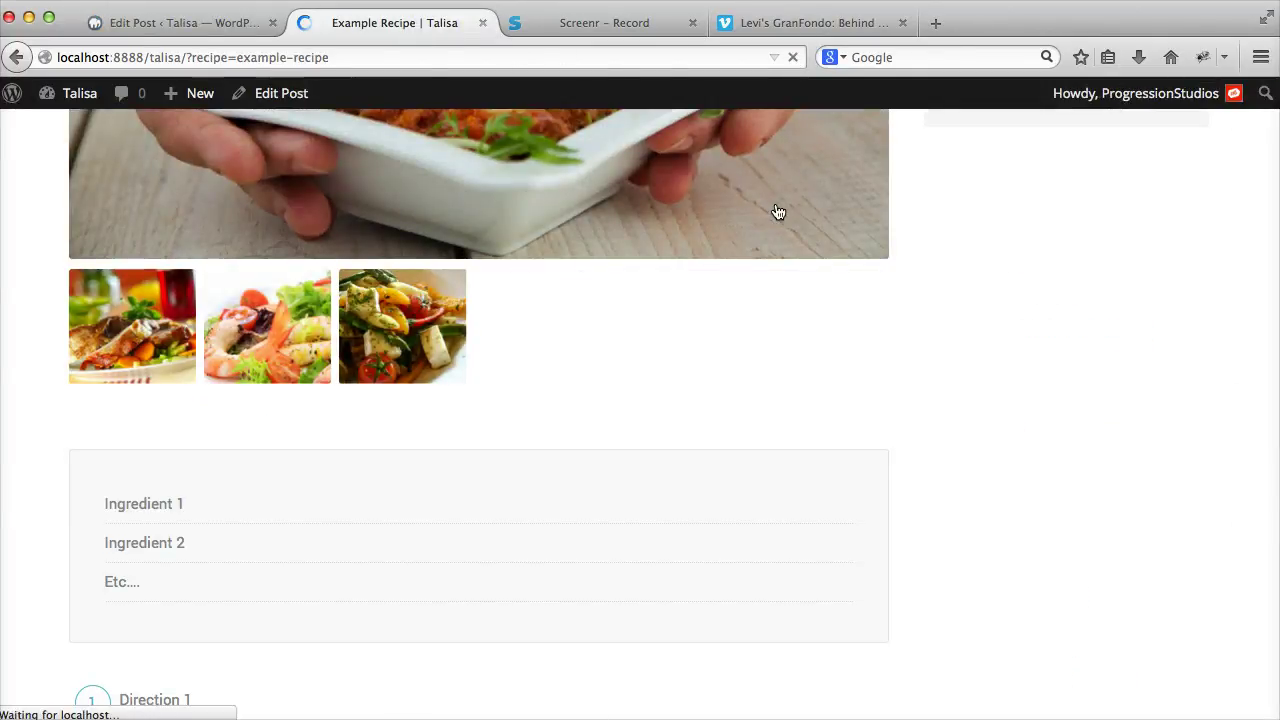
scroll(397, 334, up, 3)
scroll(397, 334, up, 4)
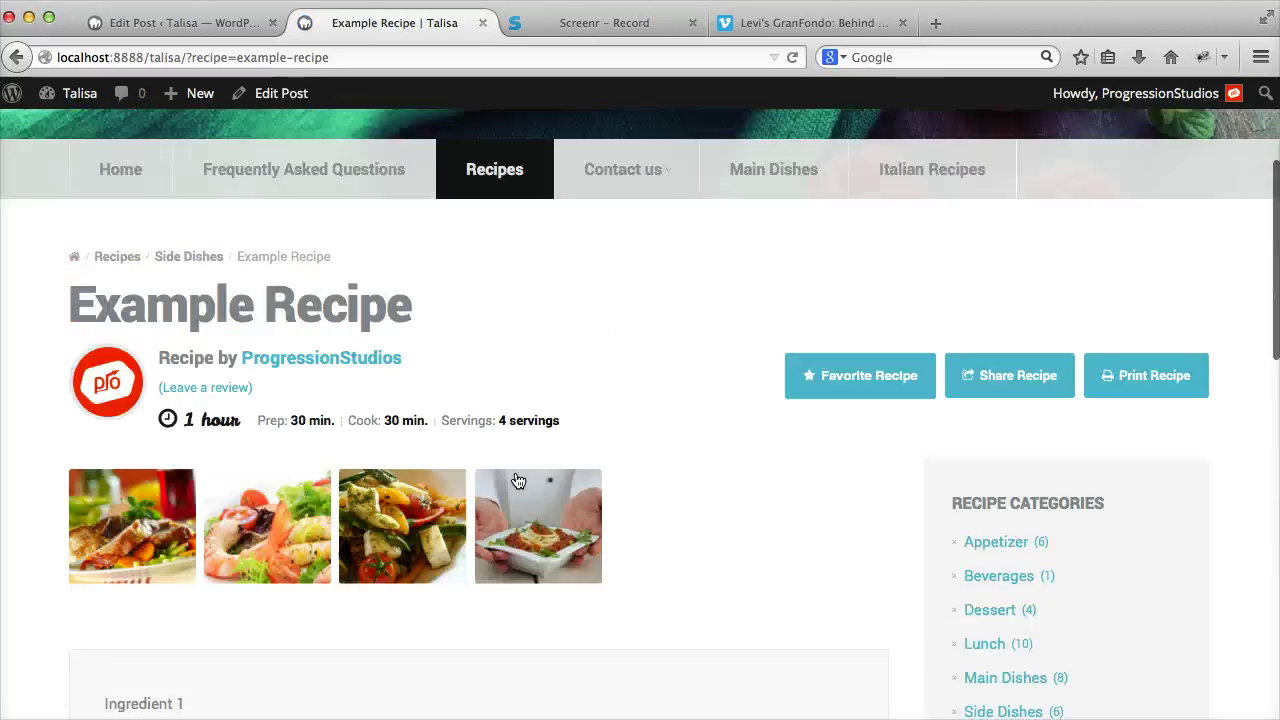
click(480, 168)
scroll(481, 203, down, 3)
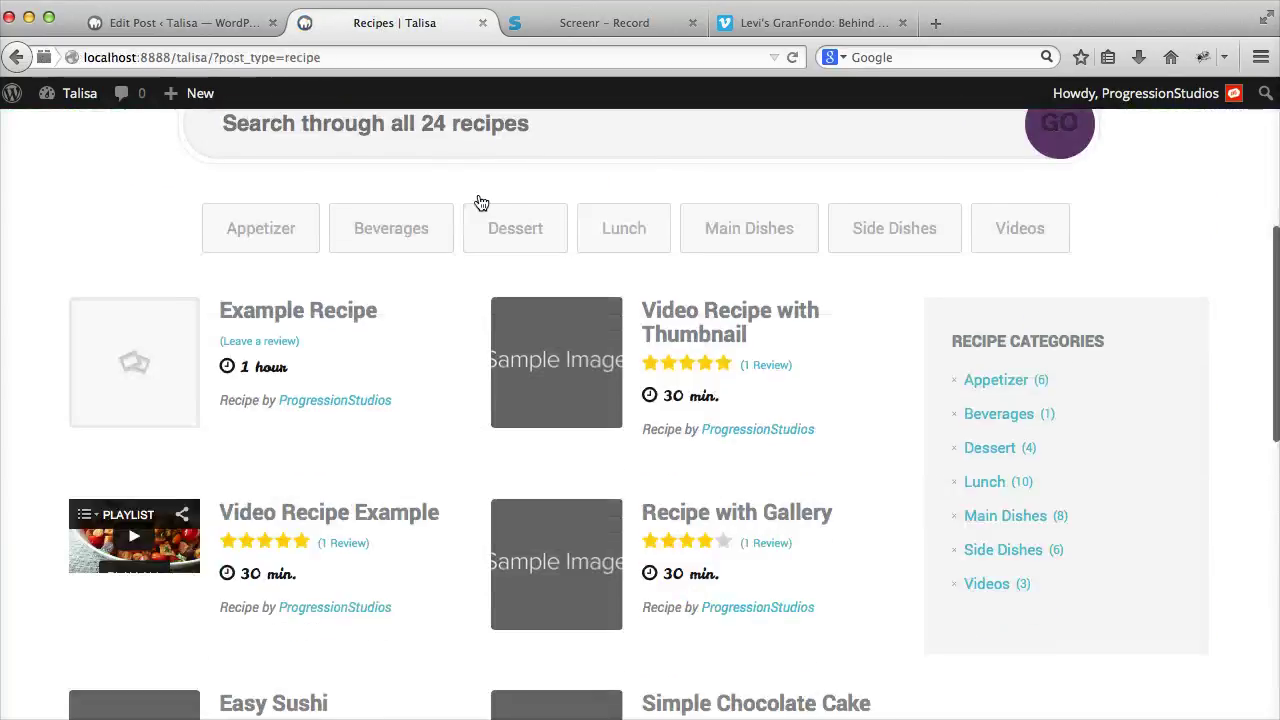
click(182, 367)
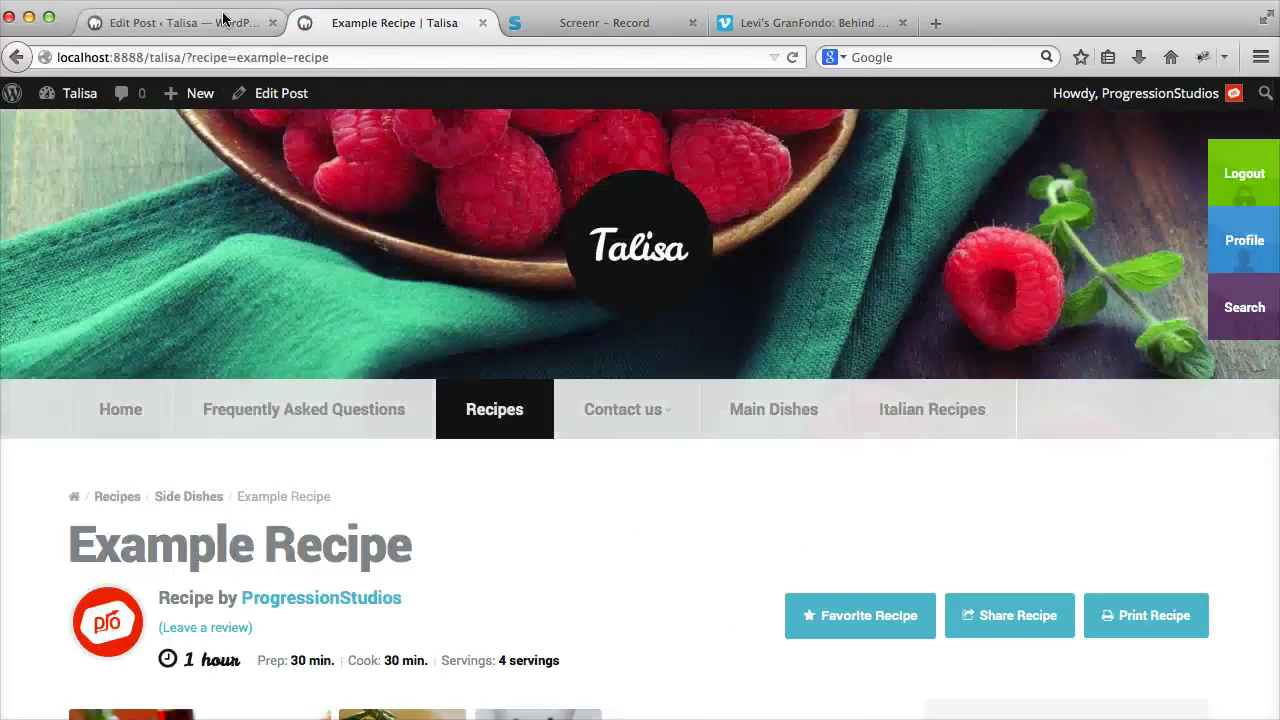
click(216, 22)
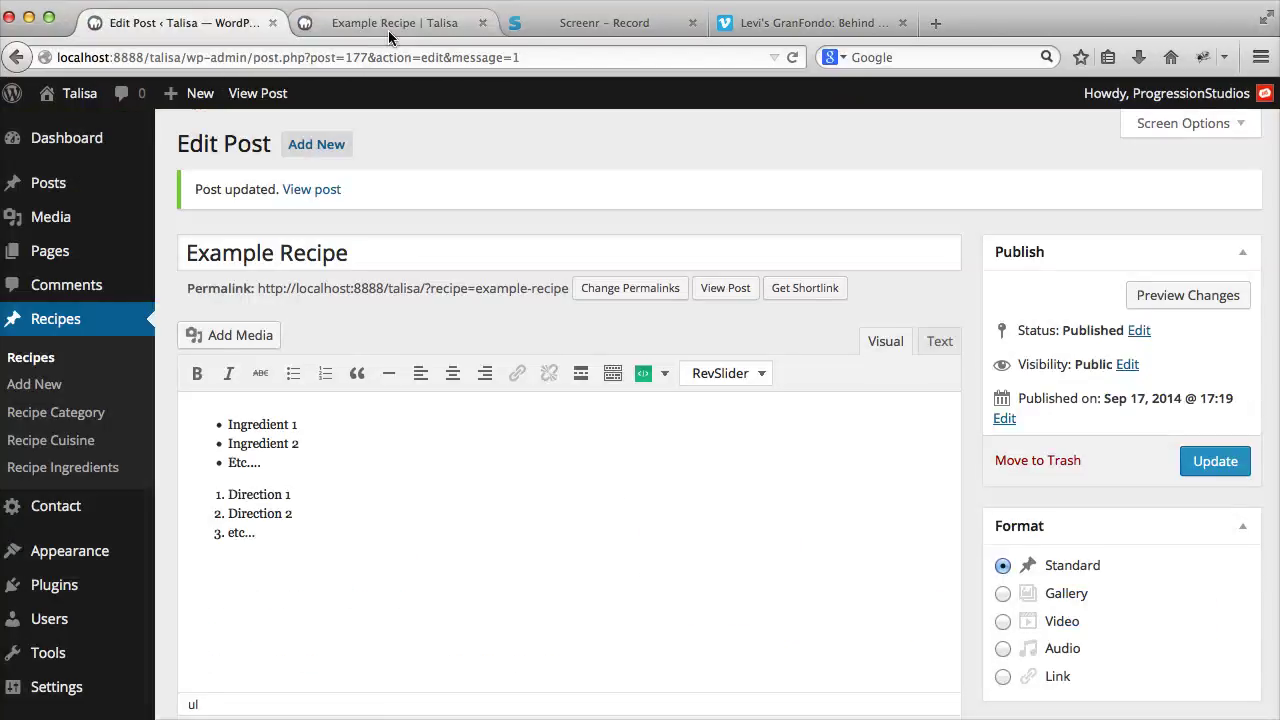
Copy the Vimeo video's embed code from its Share options and close the Vimeo tab.
click(779, 22)
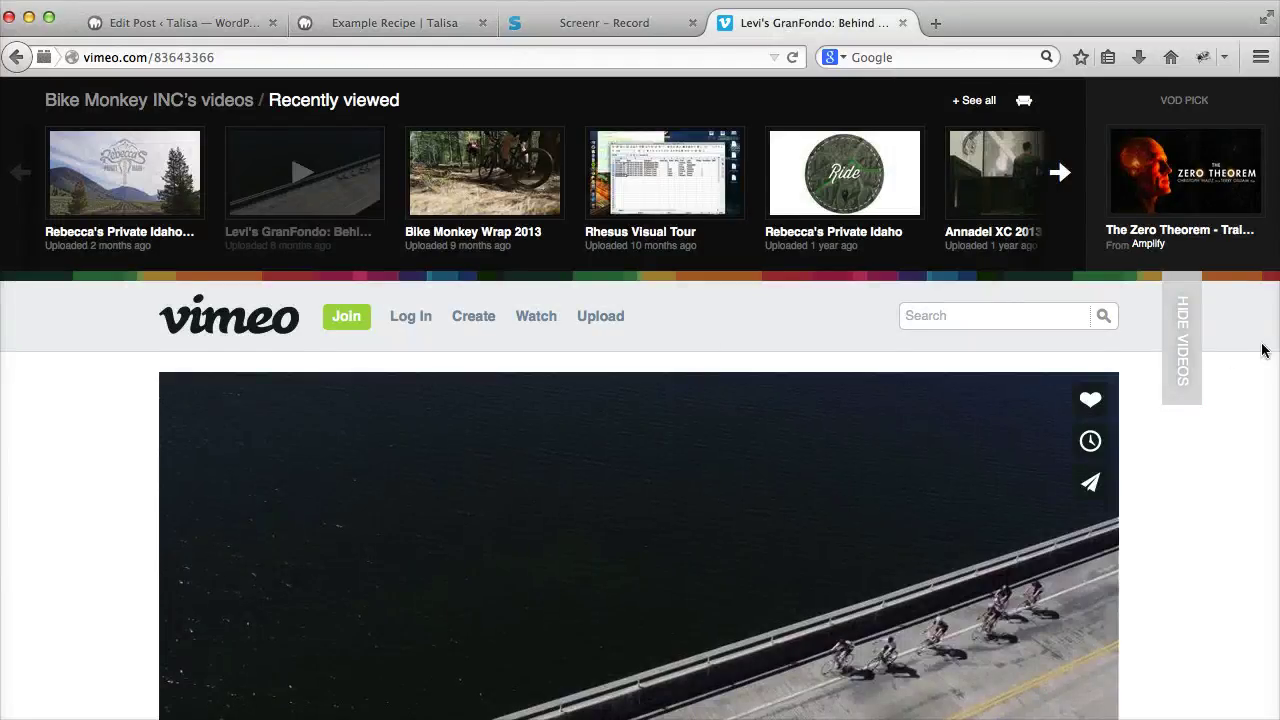
scroll(1200, 340, down, 3)
click(1089, 346)
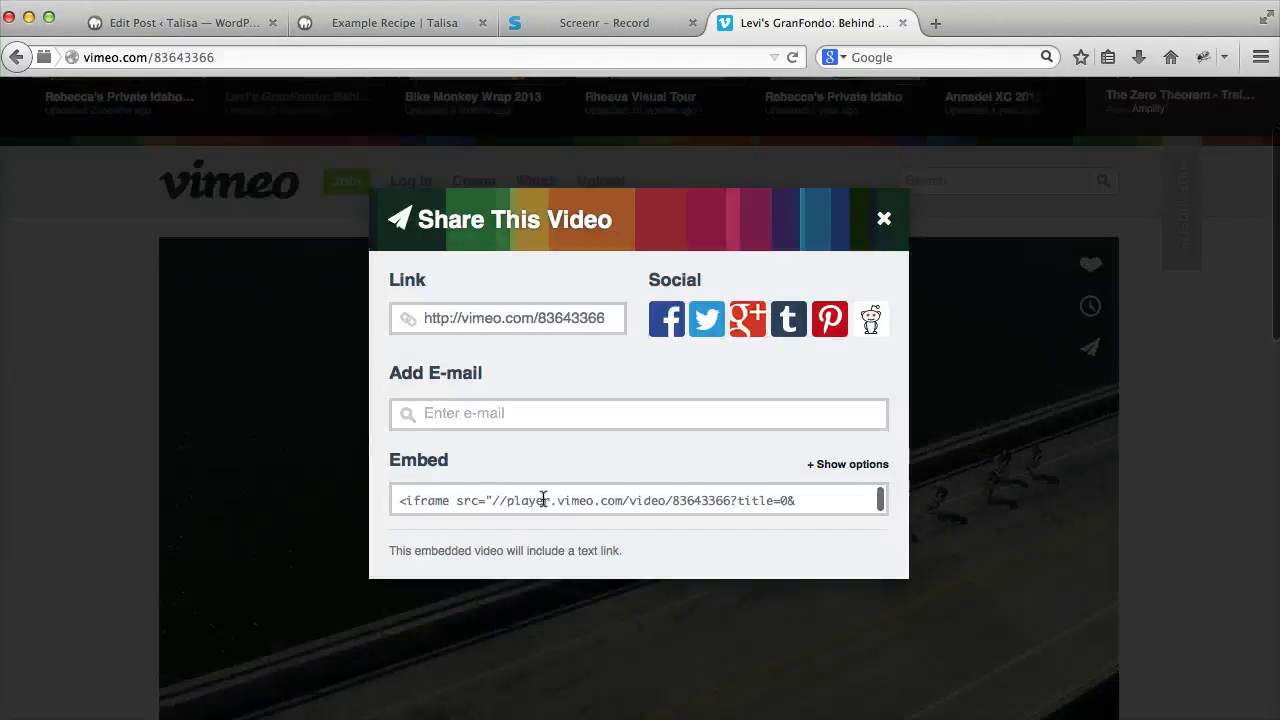
click(543, 499)
right_click(566, 506)
click(600, 574)
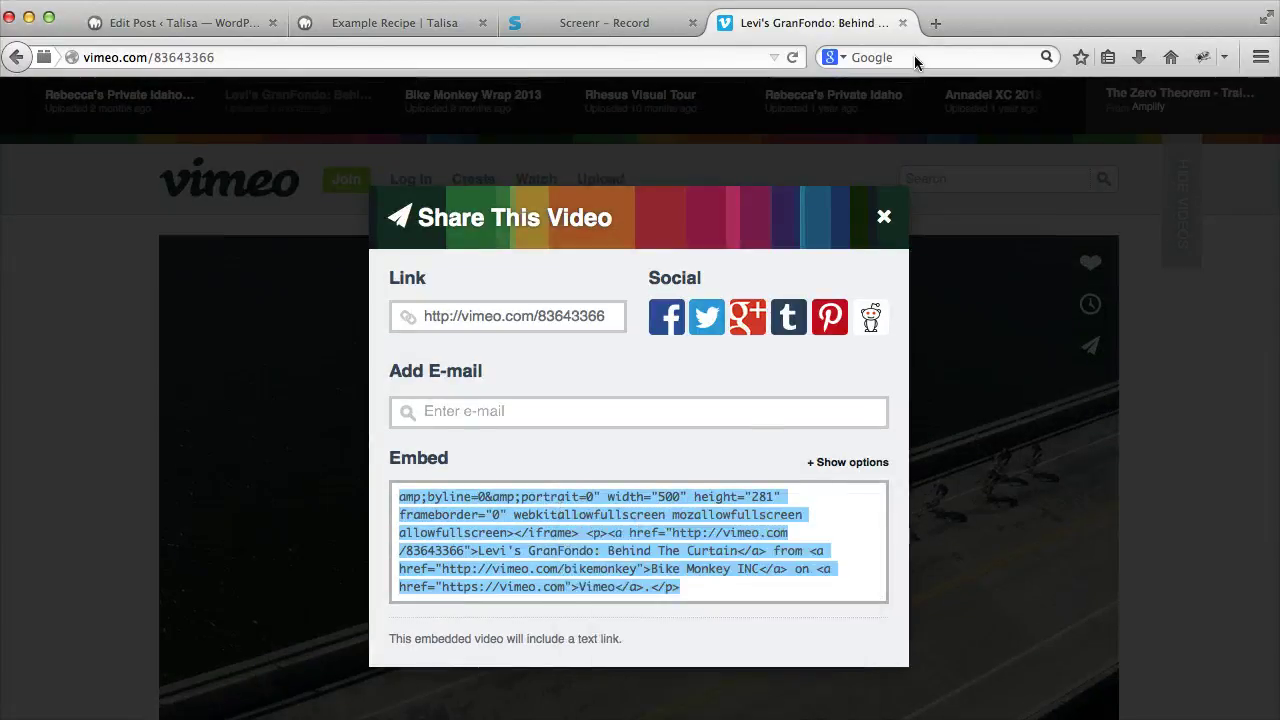
click(899, 22)
Paste the embed code into Video Recipe Embed and delete the trailing credit paragraph.
click(180, 22)
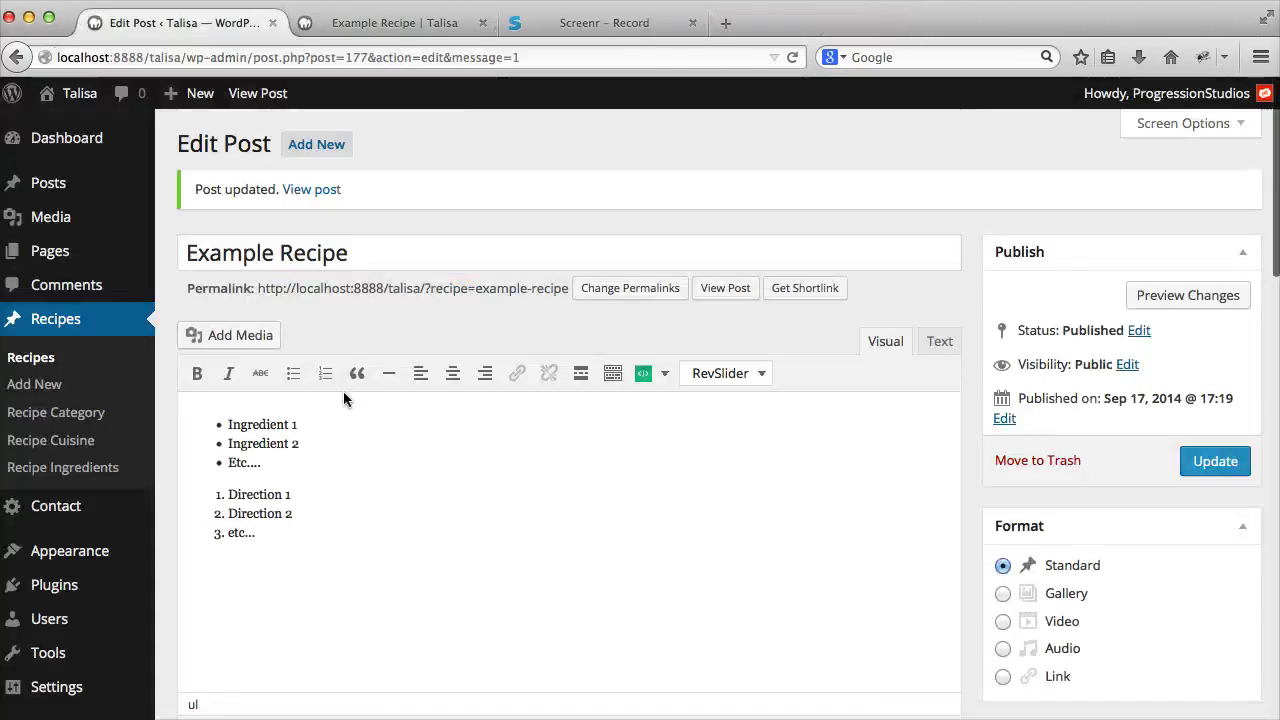
scroll(343, 391, down, 10)
scroll(343, 391, down, 5)
click(315, 428)
right_click(295, 430)
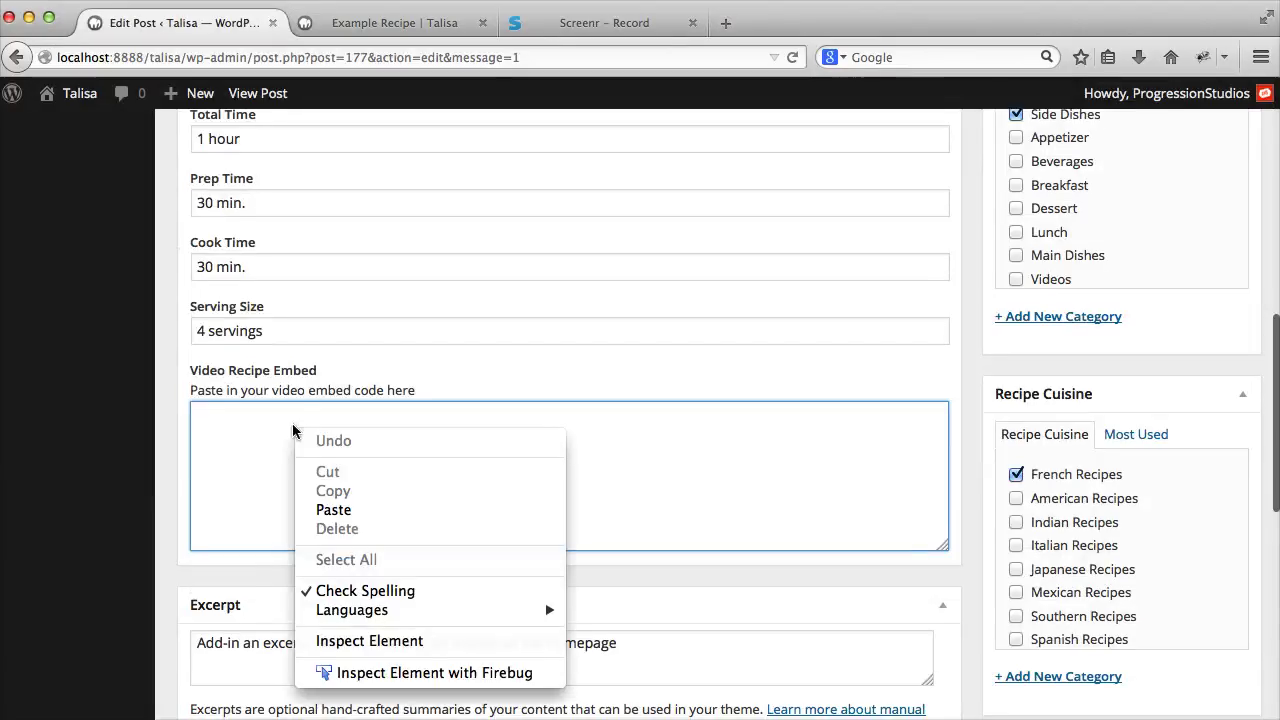
click(373, 511)
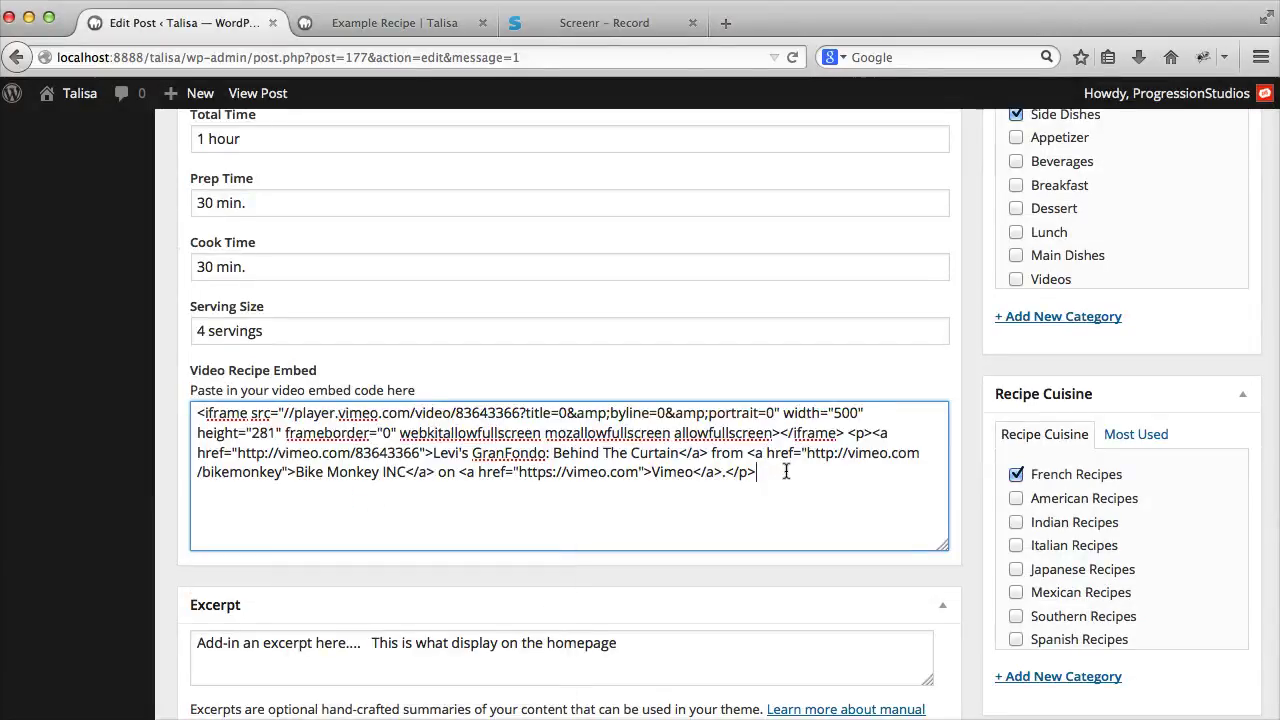
drag(786, 472, 846, 433)
key(BackSpace)
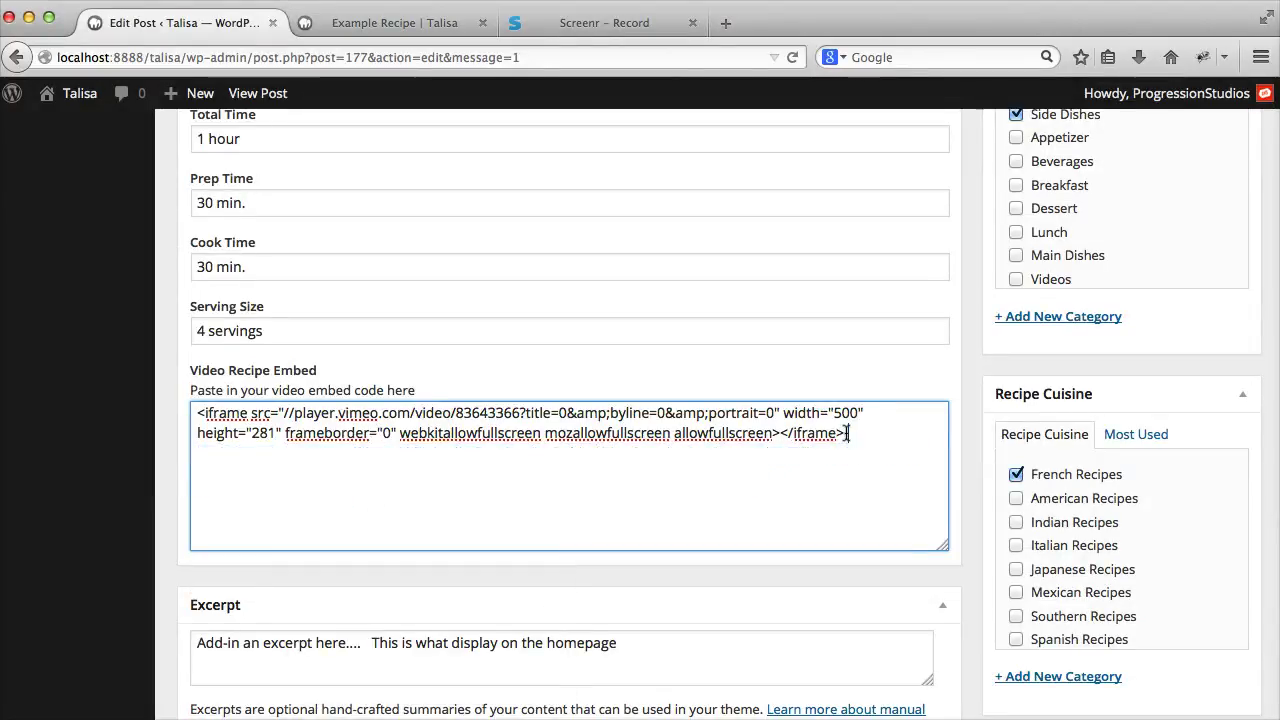